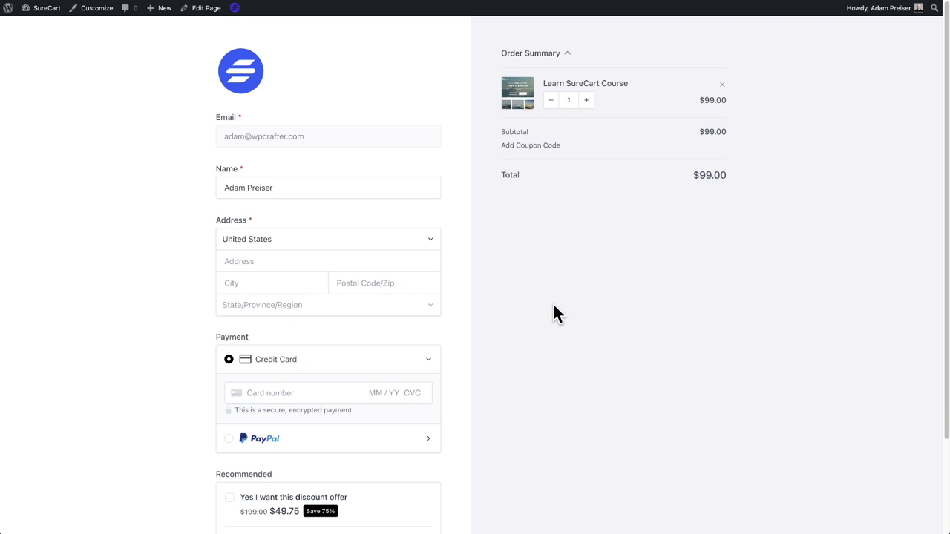
# Review the Learn SureCart Course checkout page, expanding and collapsing its order summary in the mobile layout
pyautogui.scroll(-3, 554, 305)
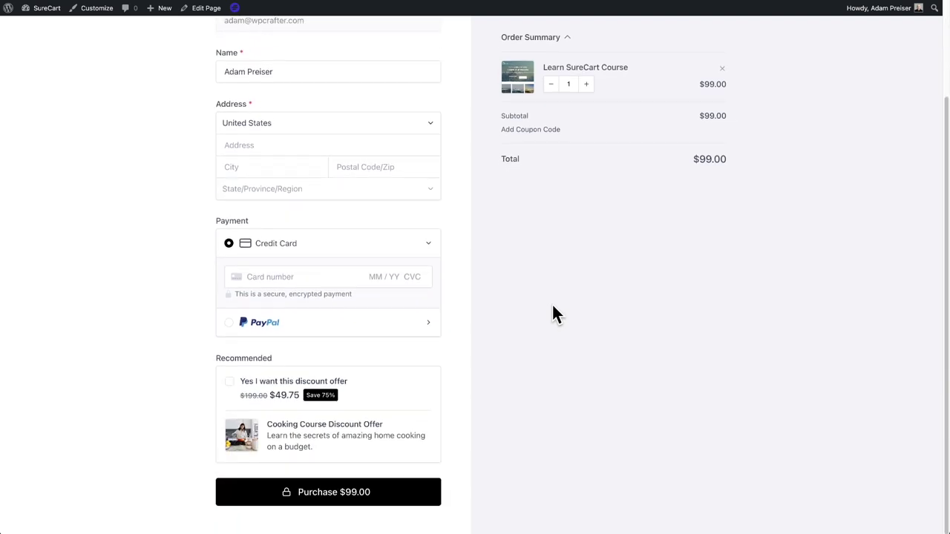
pyautogui.scroll(3, 554, 305)
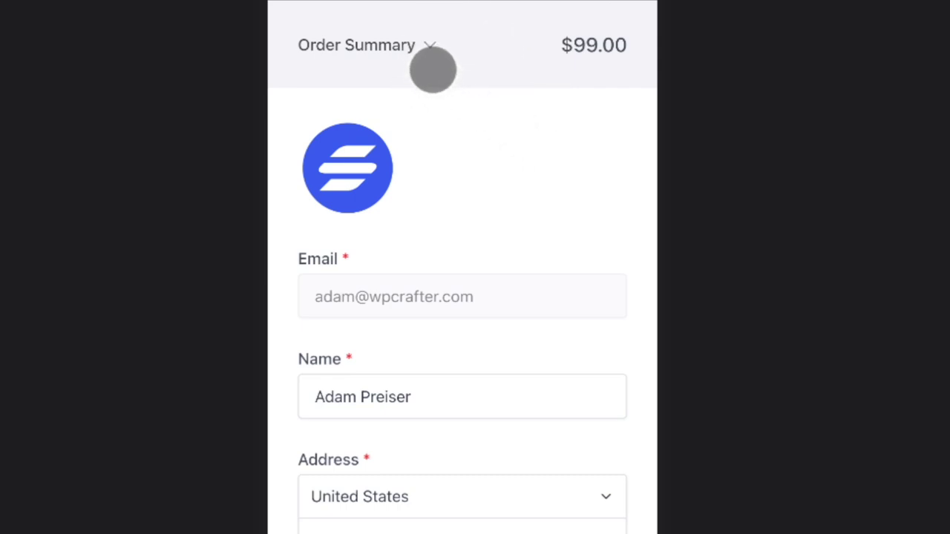
pyautogui.click(430, 48)
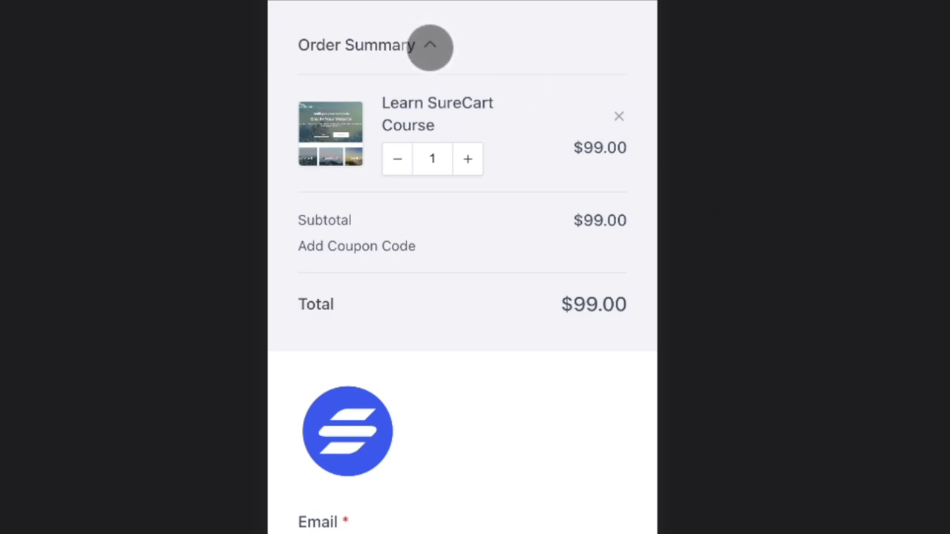
pyautogui.click(430, 46)
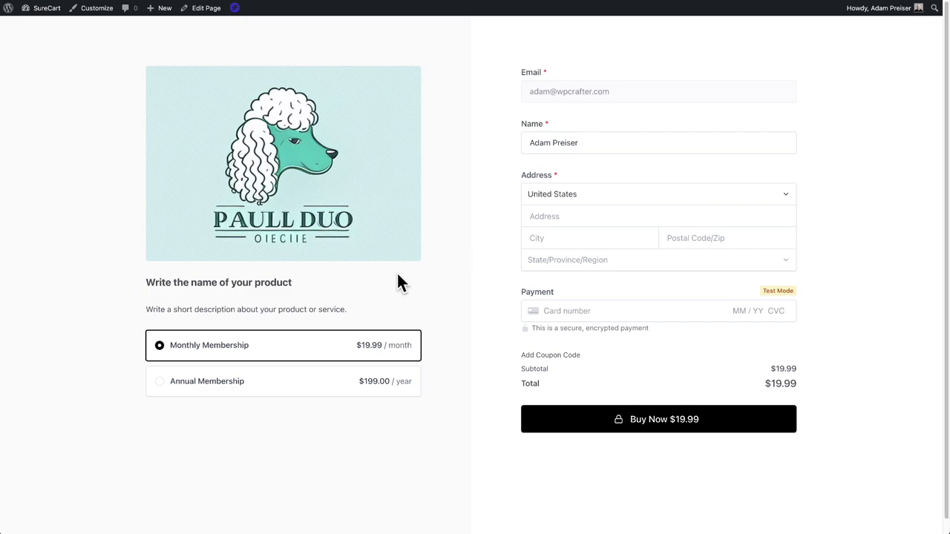
# Choose the Annual Membership price option and highlight the conditional message beneath it
pyautogui.click(196, 384)
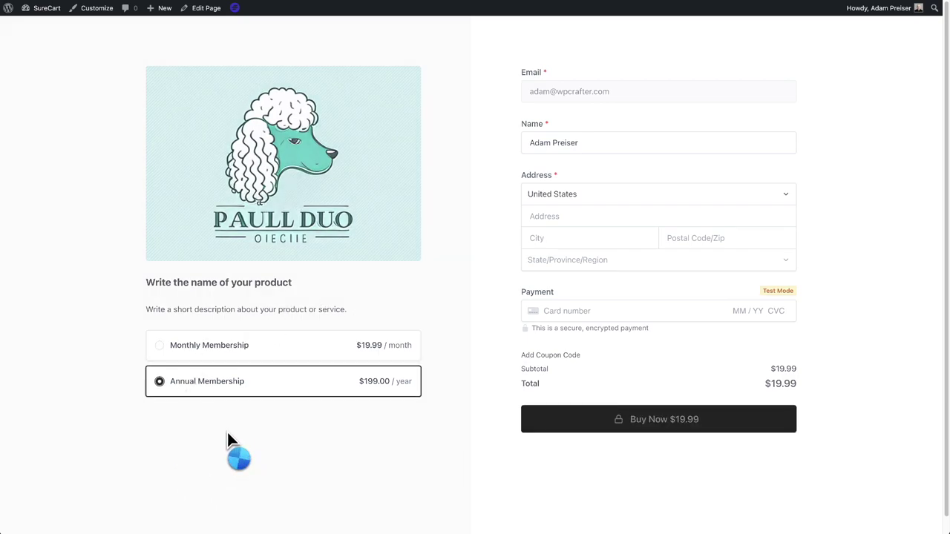
pyautogui.moveTo(168, 433); pyautogui.dragTo(140, 423)
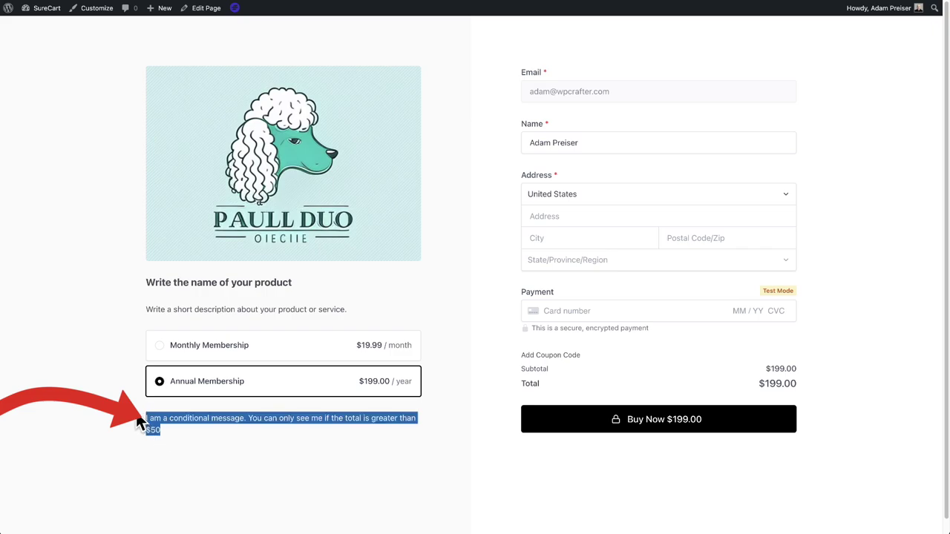
pyautogui.click(203, 461)
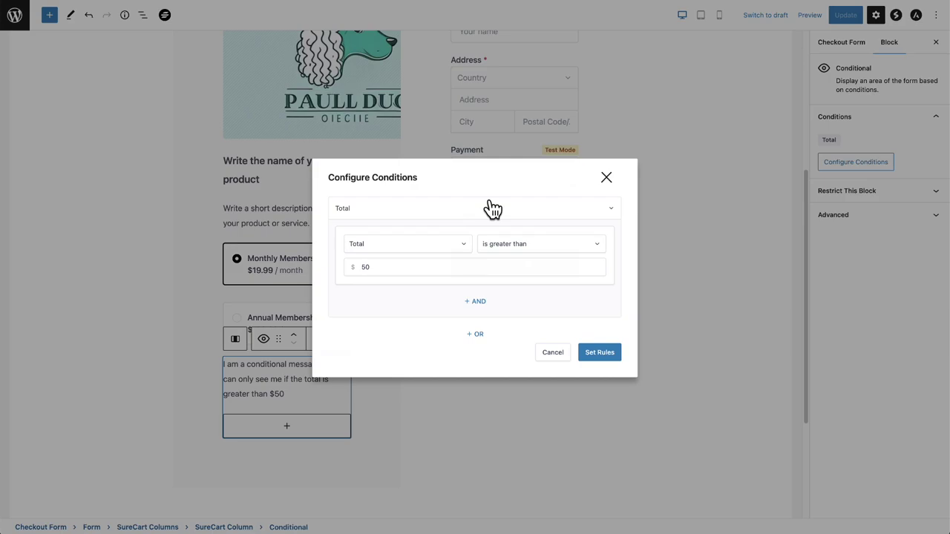
# Examine the available condition types and comparison operators for the conditional block's Total rule
pyautogui.click(467, 250)
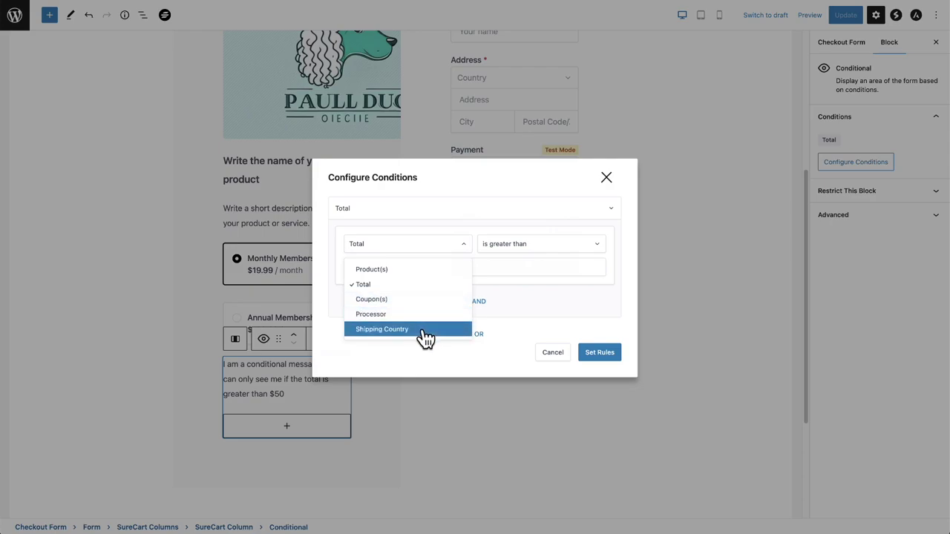
pyautogui.click(634, 292)
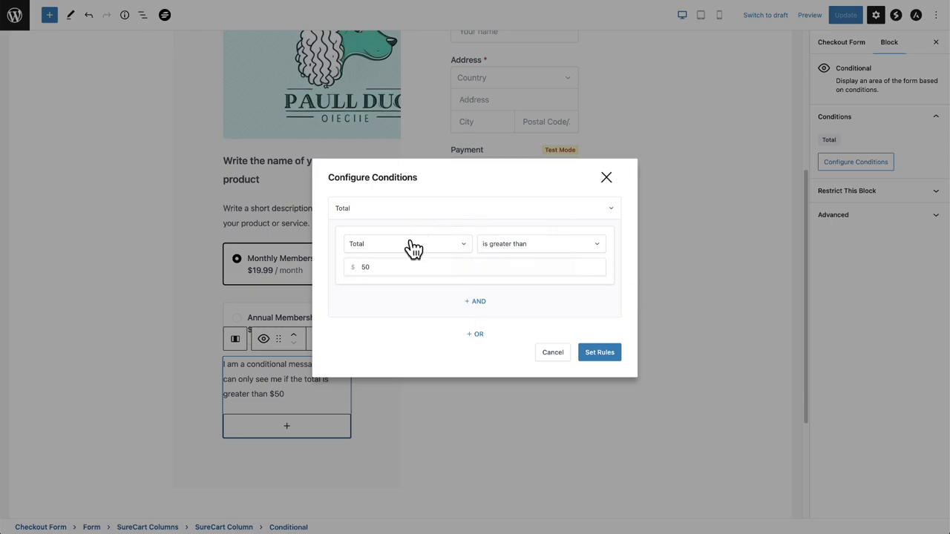
pyautogui.click(586, 254)
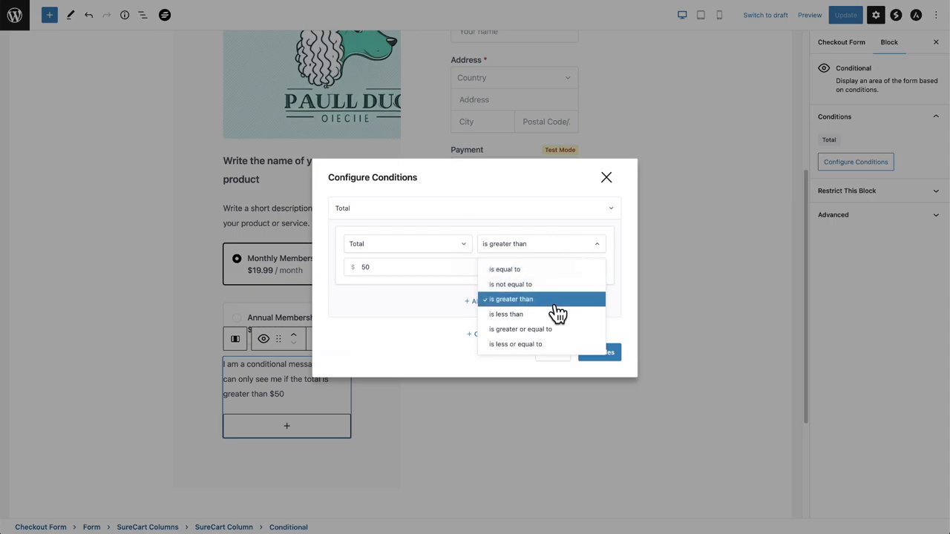
pyautogui.click(624, 283)
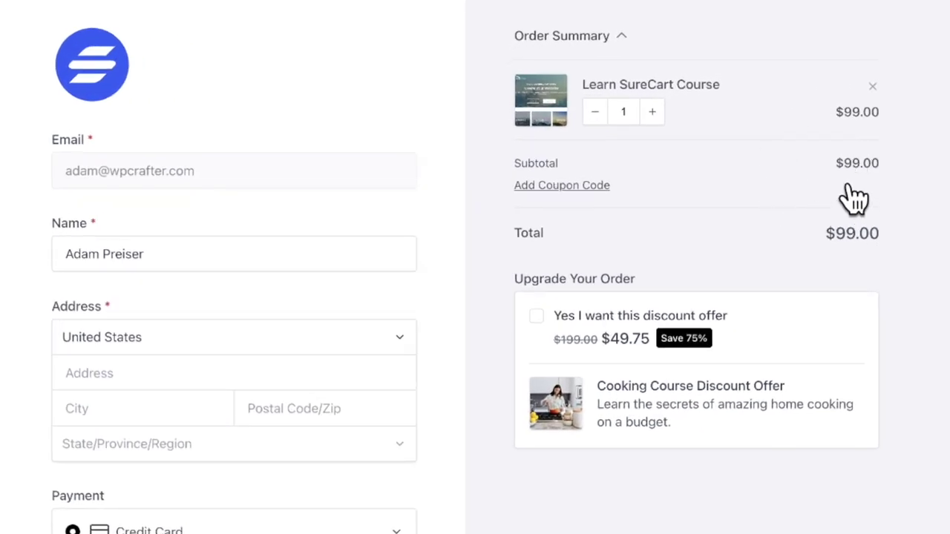
# Accept the Cooking Course discount offer under Upgrade Your Order on the checkout page
pyautogui.click(536, 317)
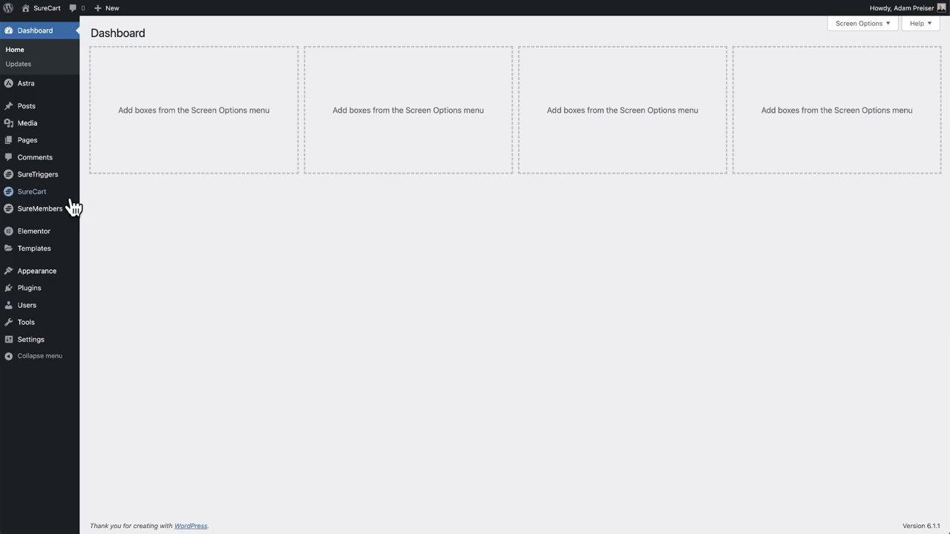
# Move the Store Checkout form to the trash in SureCart's checkout forms and empty that trash
pyautogui.moveTo(32, 201)
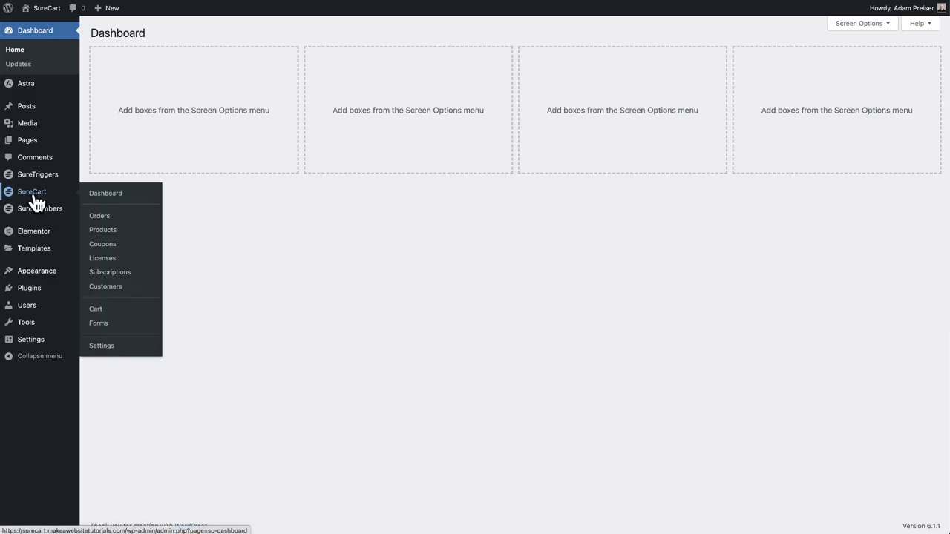
pyautogui.click(106, 331)
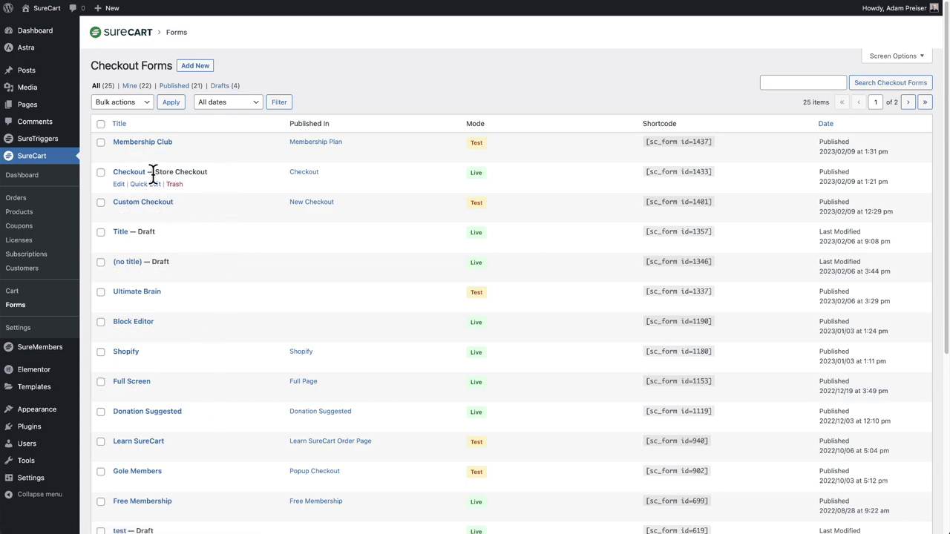
pyautogui.moveTo(155, 172); pyautogui.dragTo(217, 185)
pyautogui.click(225, 176)
pyautogui.click(175, 185)
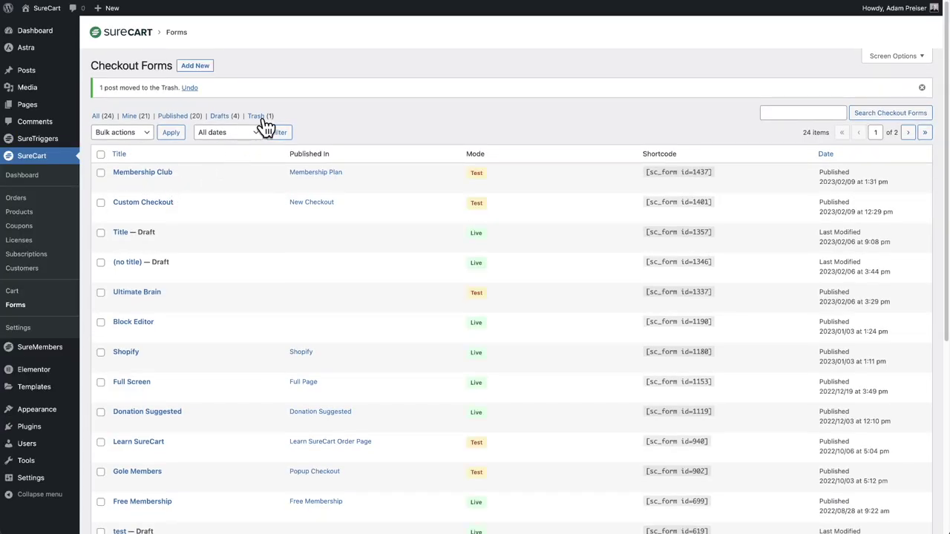
pyautogui.click(257, 118)
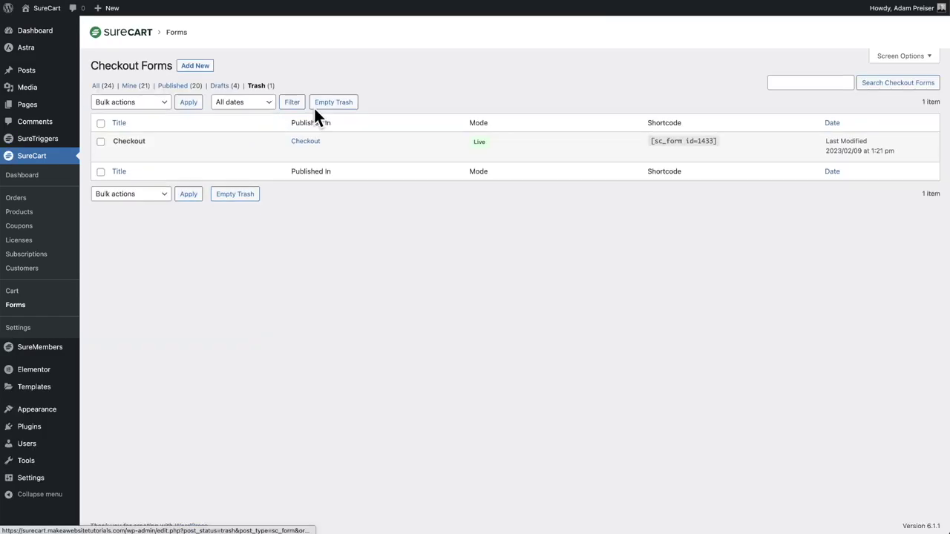
pyautogui.click(327, 105)
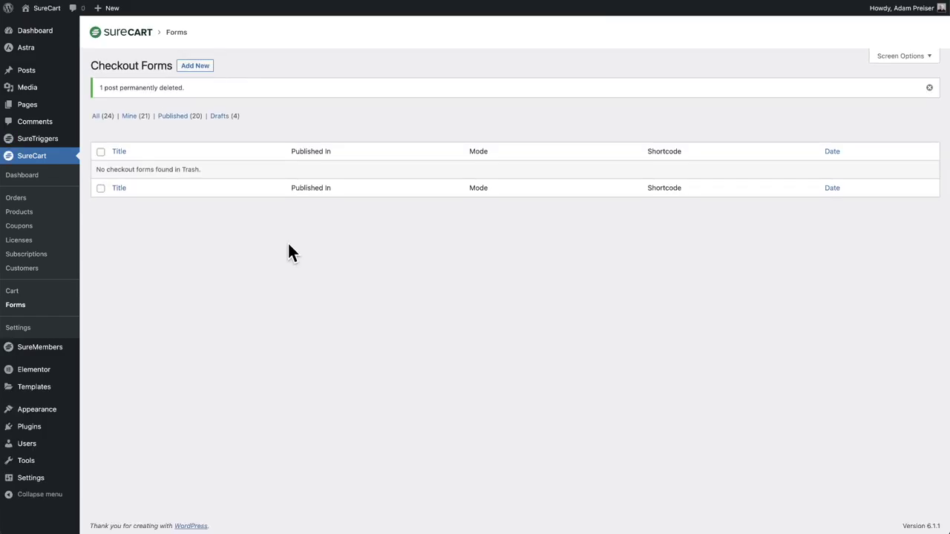
# Move the Store Checkout page to the trash in the site's pages and empty that trash
pyautogui.click(53, 107)
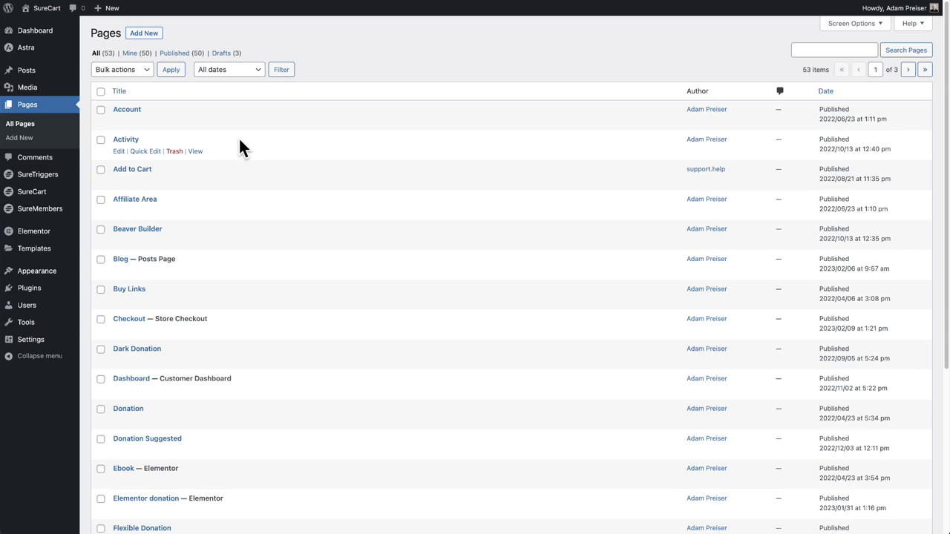
pyautogui.scroll(-3, 238, 136)
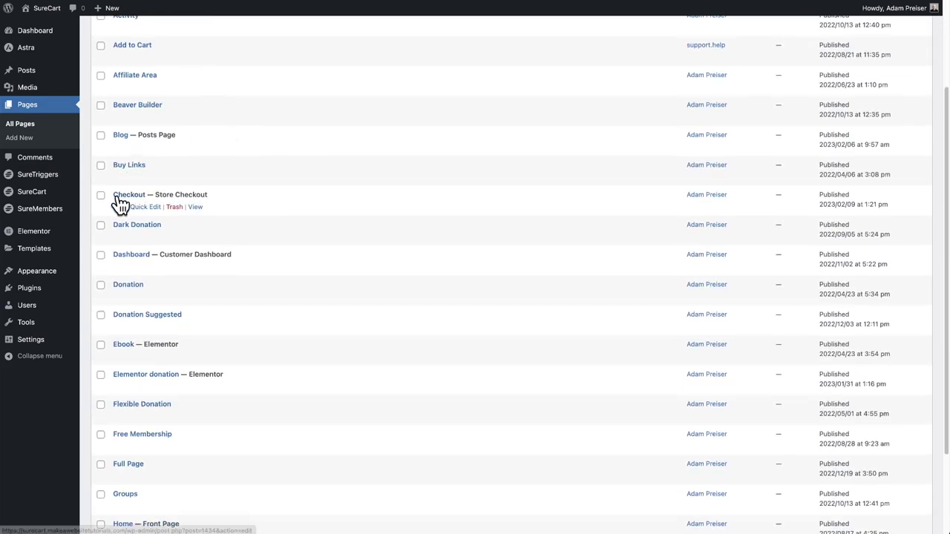
pyautogui.moveTo(156, 194); pyautogui.dragTo(202, 195)
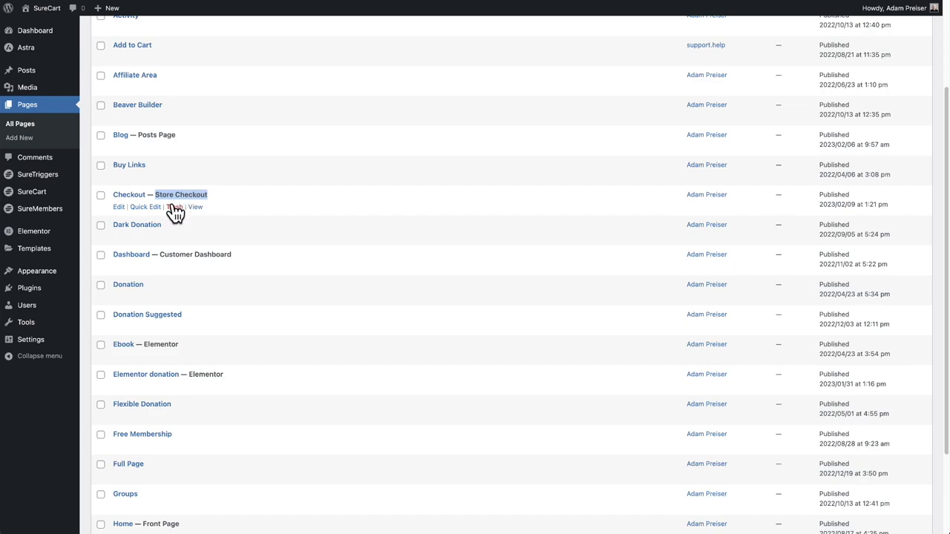
pyautogui.click(173, 208)
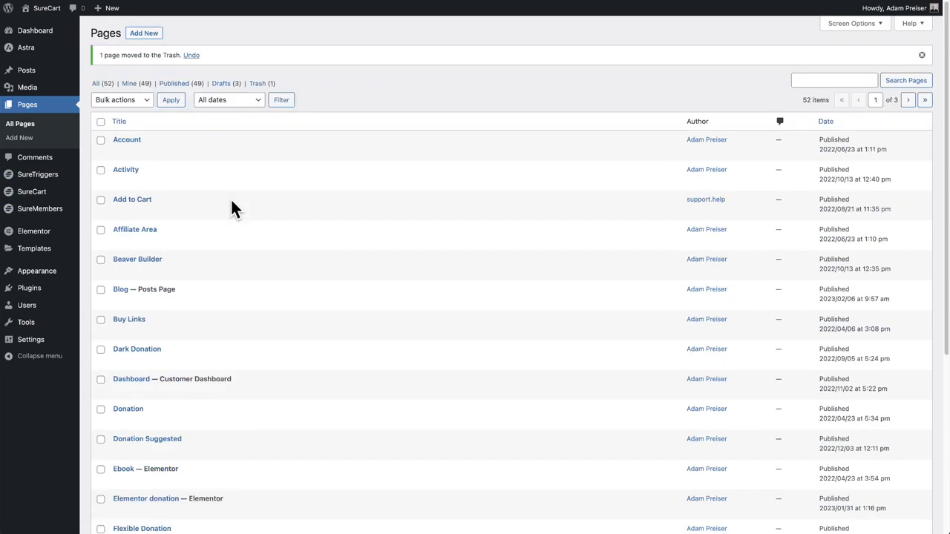
pyautogui.click(257, 84)
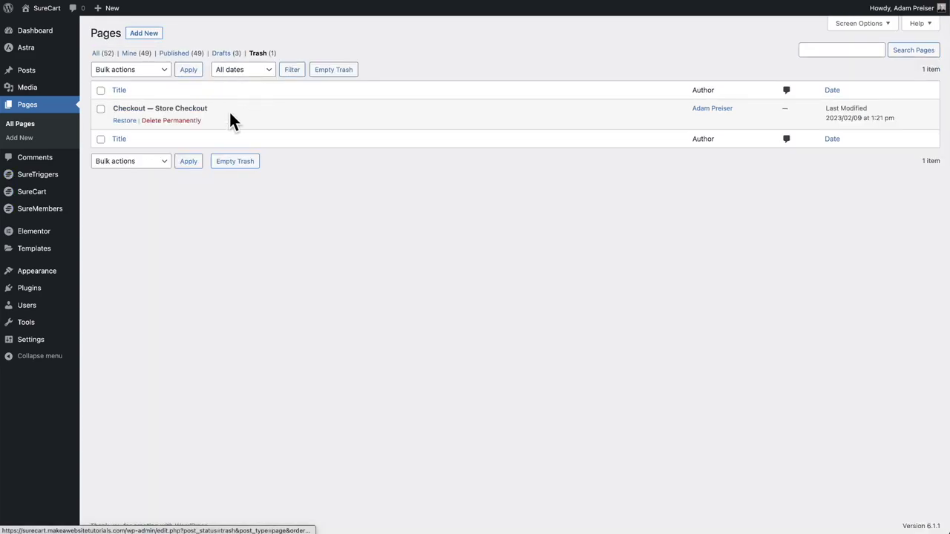
pyautogui.click(325, 76)
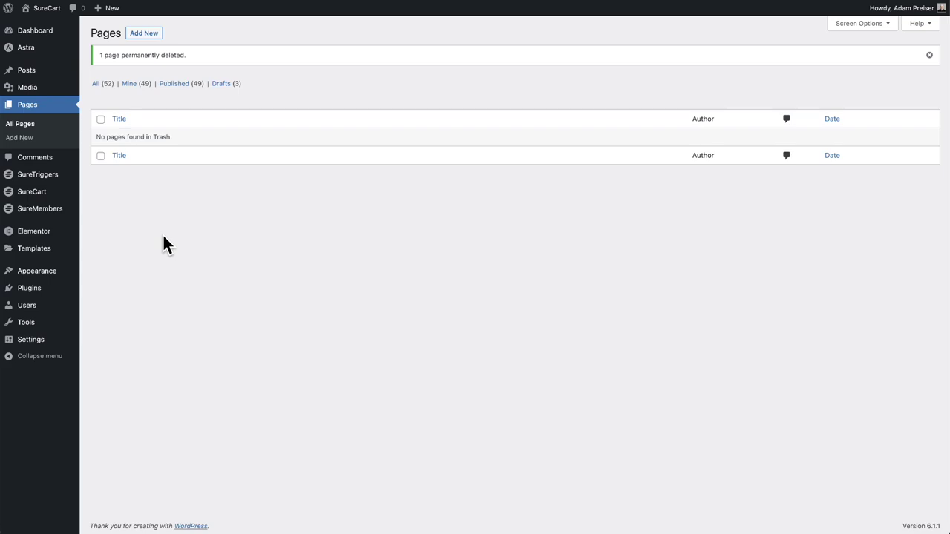
# Deactivate the SureCart plugin and activate it again in the installed plugins
pyautogui.moveTo(56, 292)
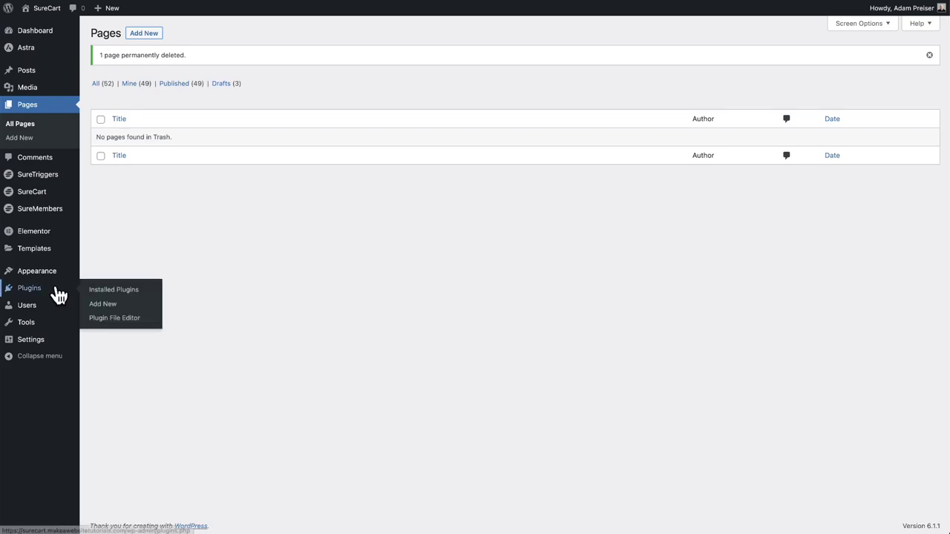
pyautogui.click(117, 293)
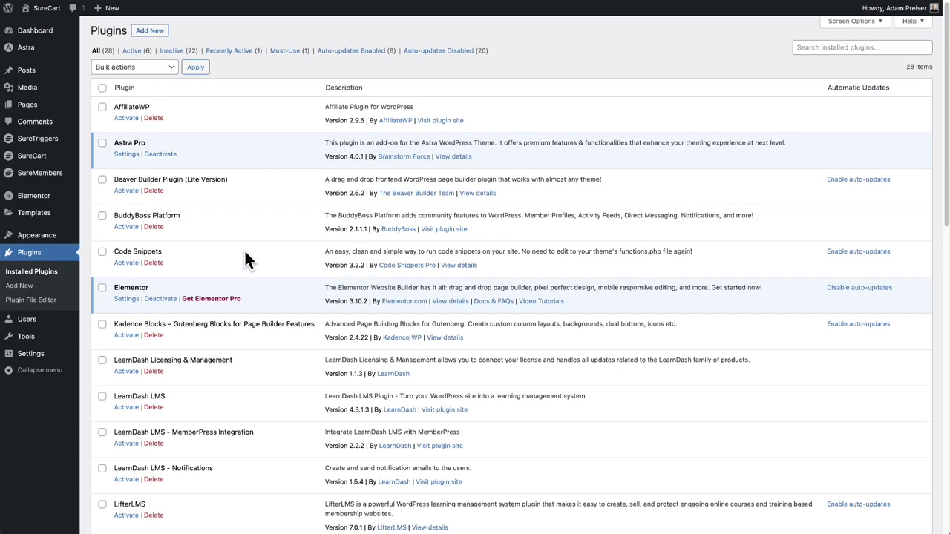
pyautogui.scroll(-15, 244, 259)
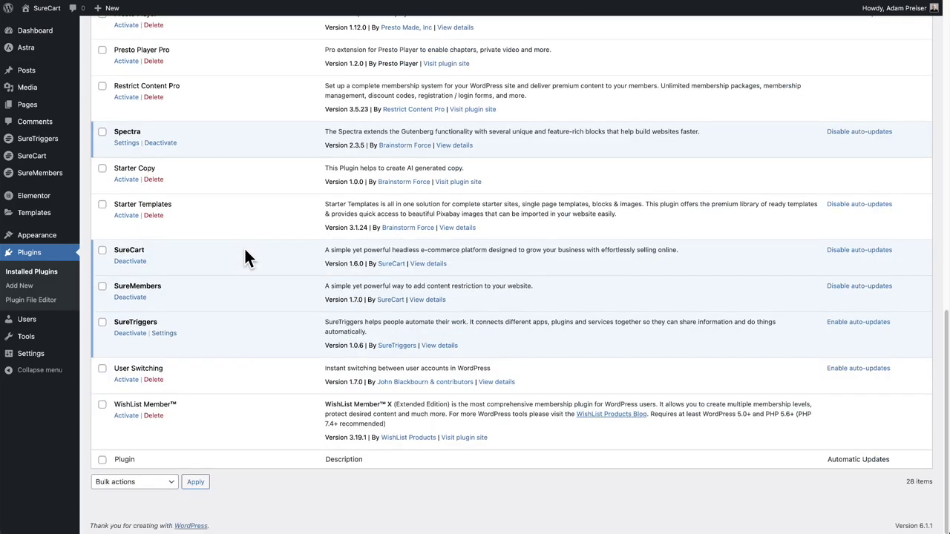
pyautogui.click(137, 265)
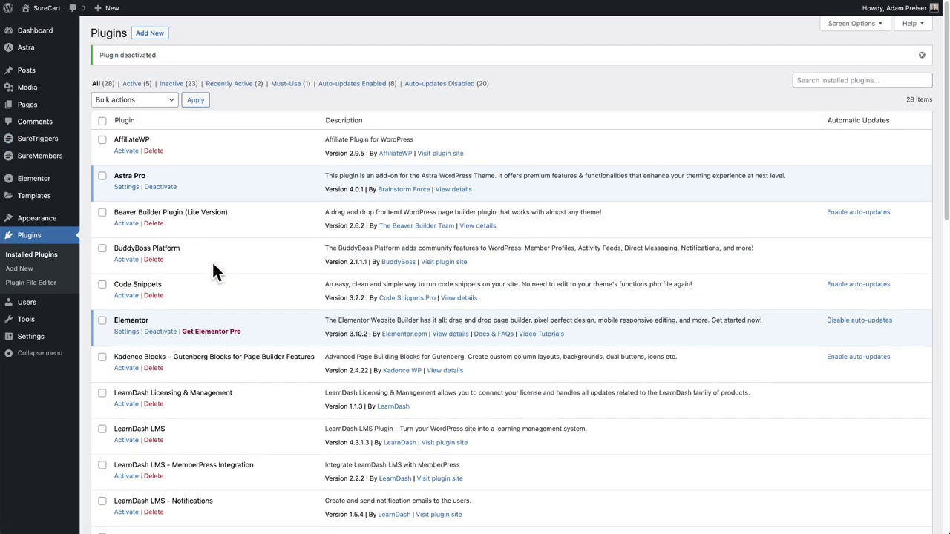
pyautogui.scroll(-15, 213, 271)
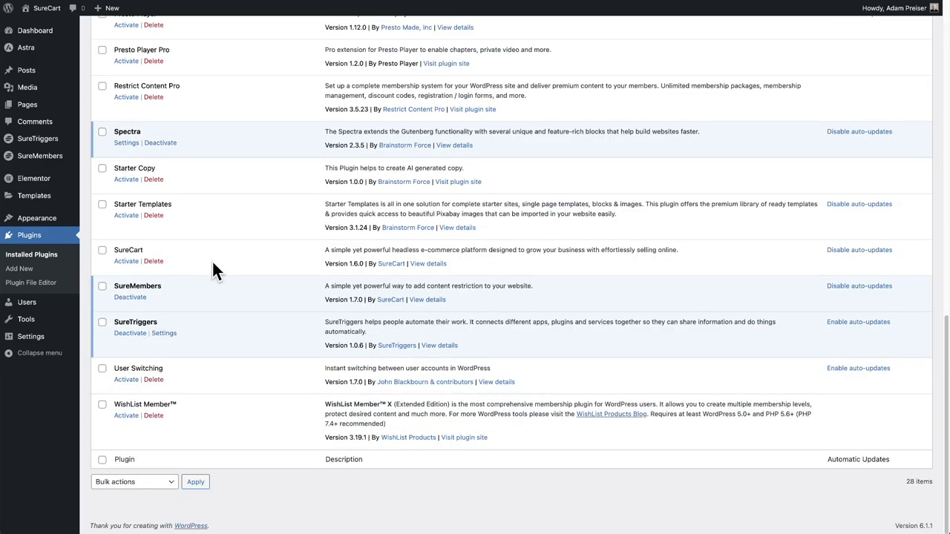
pyautogui.click(126, 261)
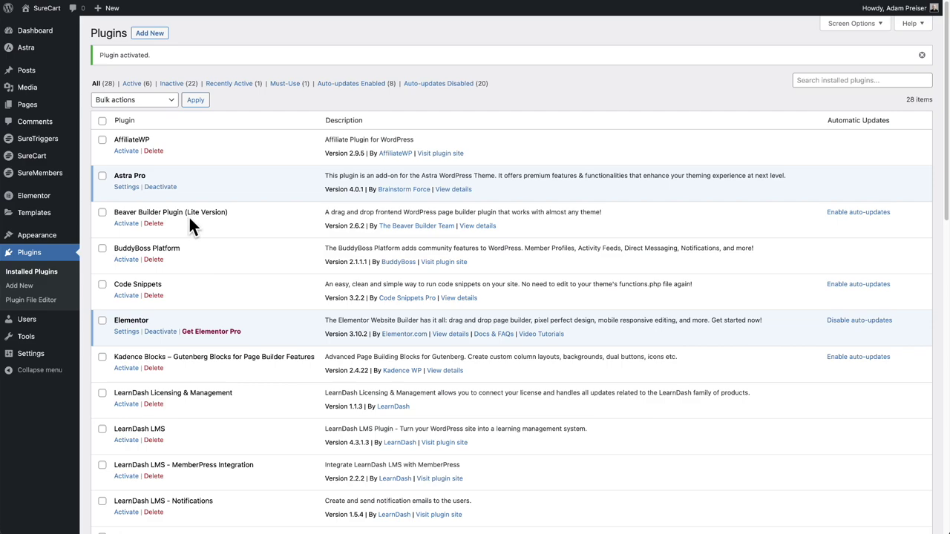
# Check the site's pages for the Store Checkout page and open the Store Checkout form for editing
pyautogui.click(68, 108)
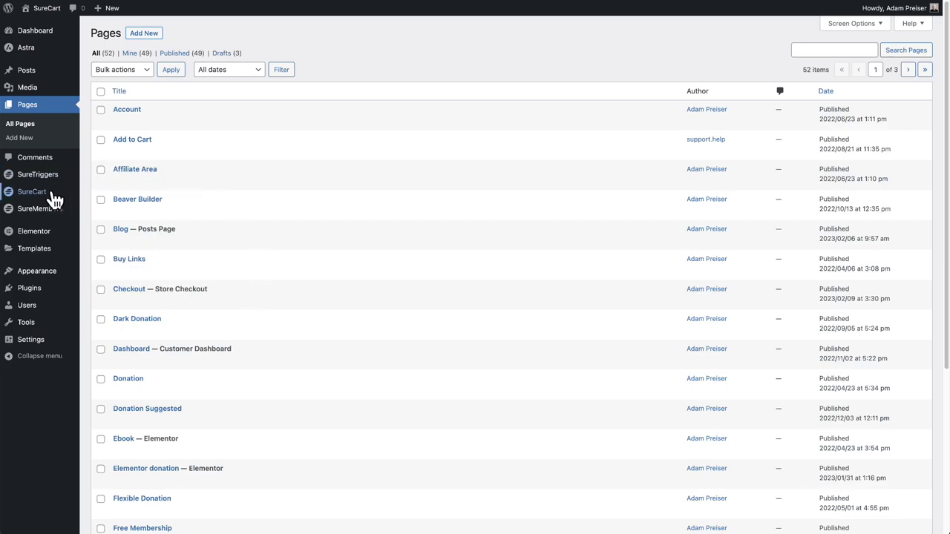
pyautogui.moveTo(52, 194)
pyautogui.click(115, 325)
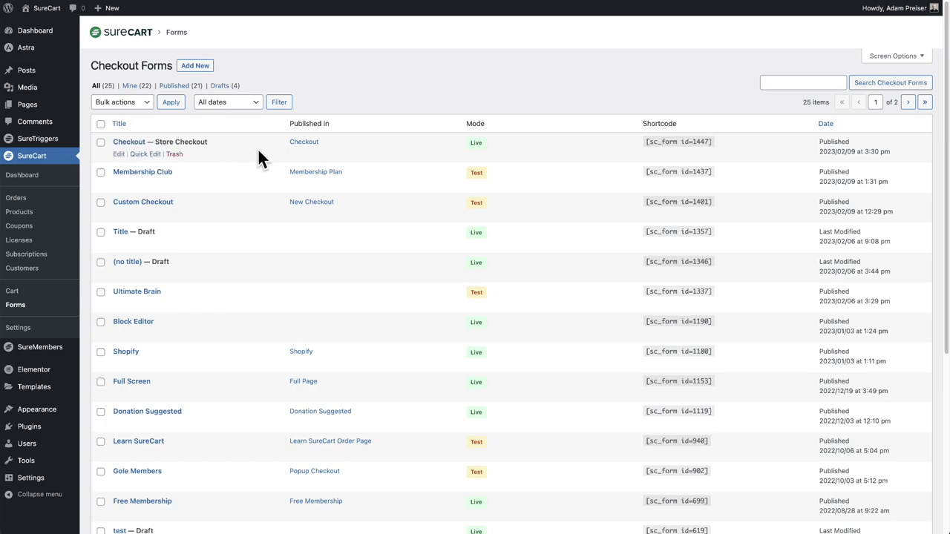
pyautogui.click(123, 142)
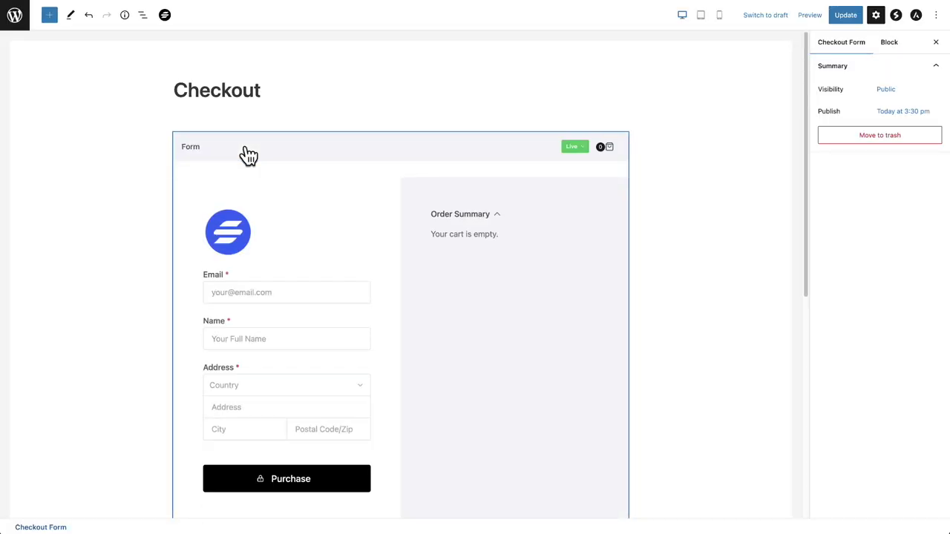
# Show the Checkout form's block structure and expand the form, its SureCart Columns block and the first column
pyautogui.click(142, 16)
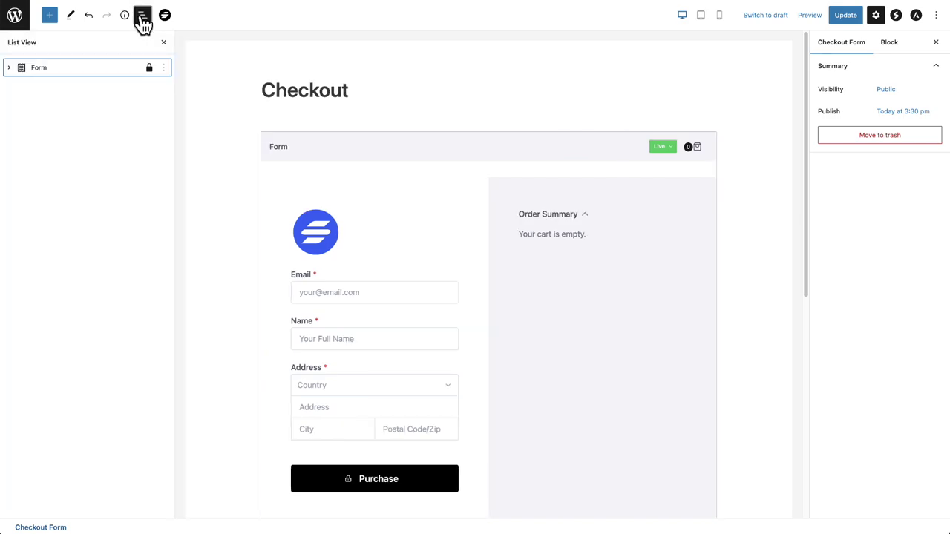
pyautogui.click(9, 67)
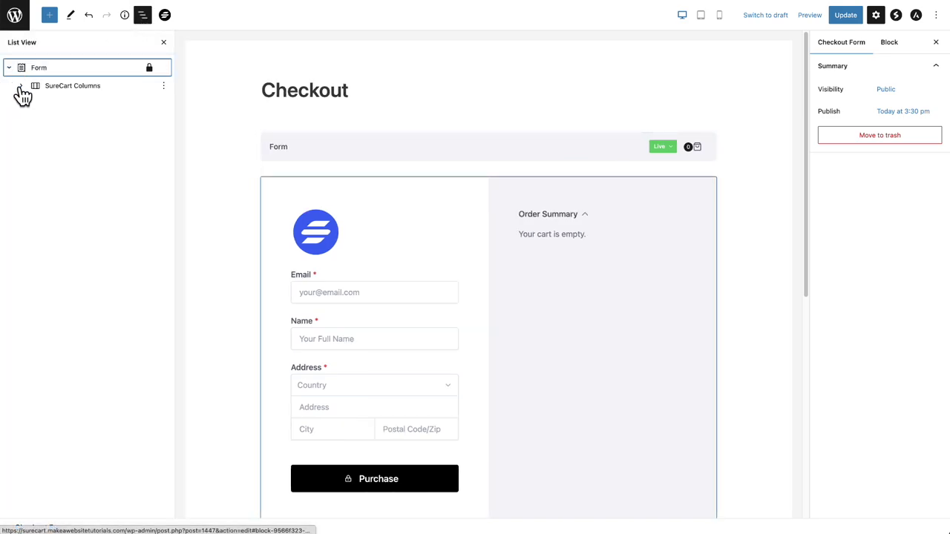
pyautogui.click(21, 86)
pyautogui.click(35, 122)
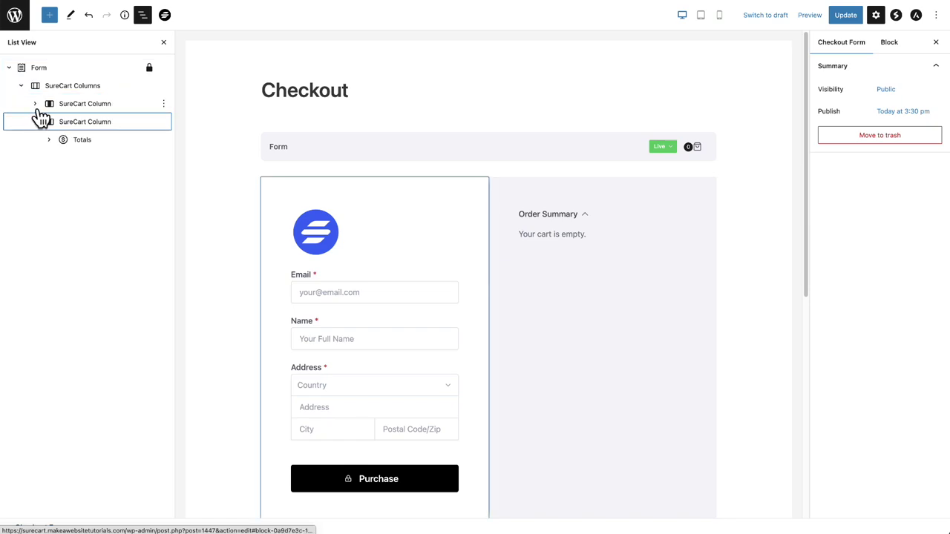
pyautogui.click(35, 103)
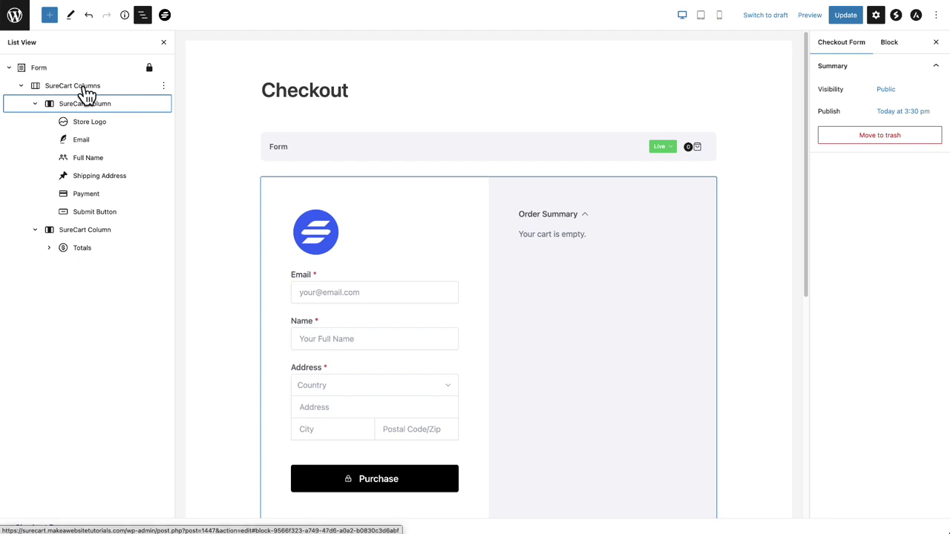
# Look at each of the two SureCart Column blocks and examine the settings of their parent SureCart Columns block
pyautogui.click(74, 109)
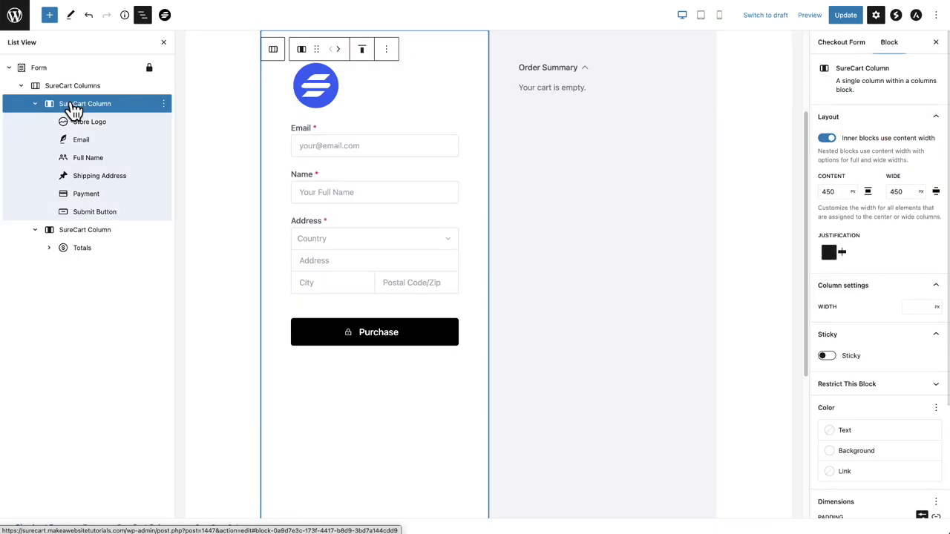
pyautogui.click(80, 238)
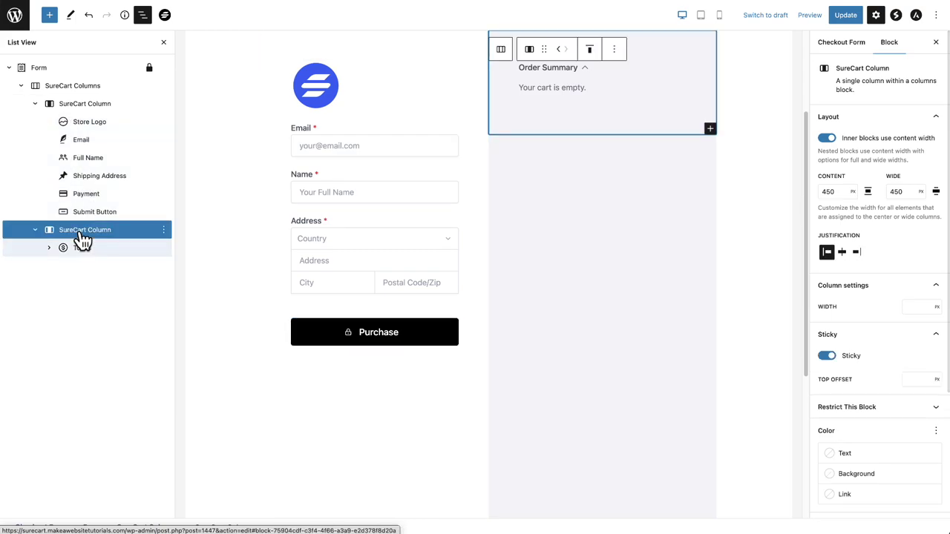
pyautogui.click(78, 89)
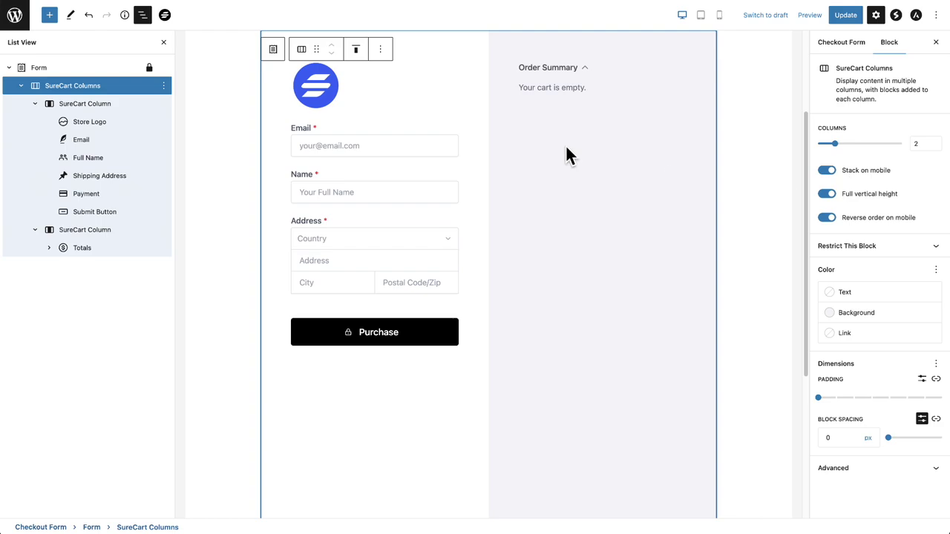
# Examine the layout, width, sticky, color and dimension settings of the customer details column and the order summary column
pyautogui.click(104, 108)
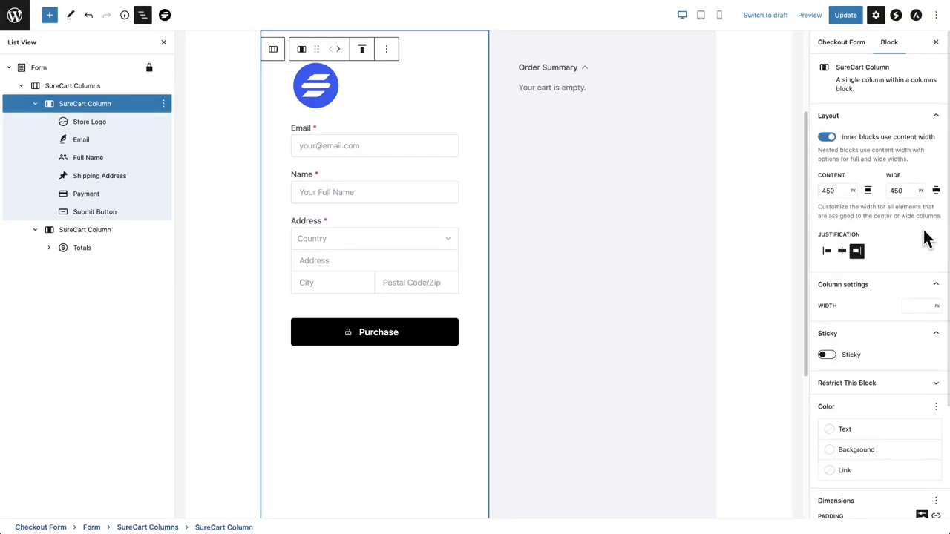
pyautogui.scroll(-5, 920, 237)
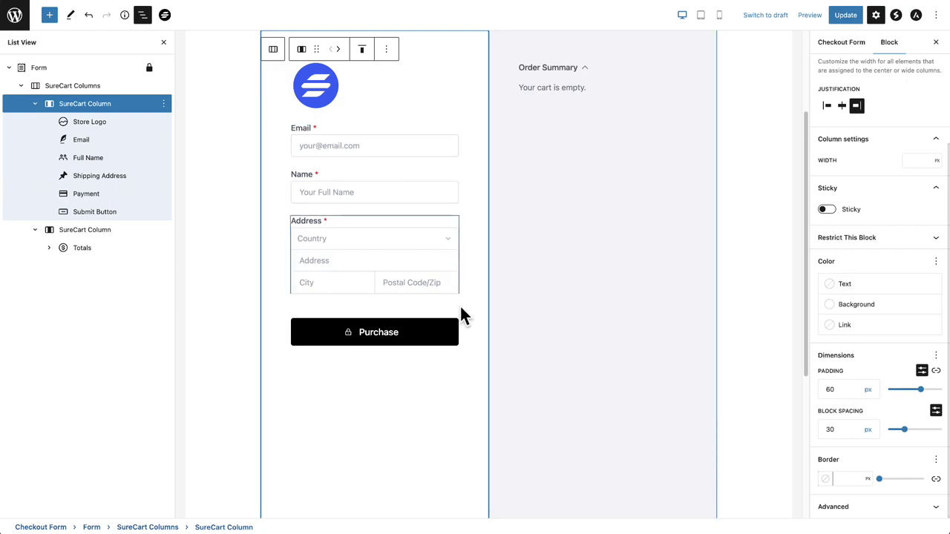
pyautogui.scroll(3, 466, 327)
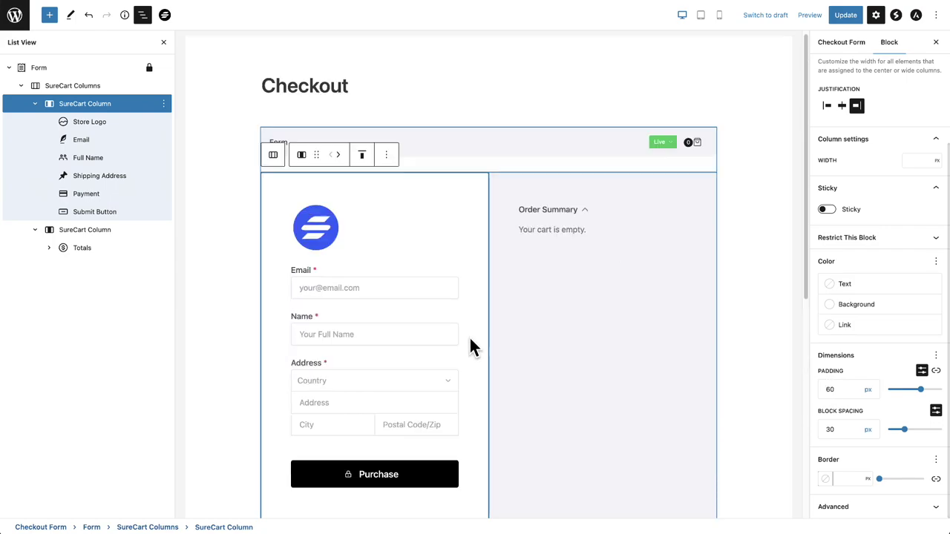
pyautogui.click(74, 232)
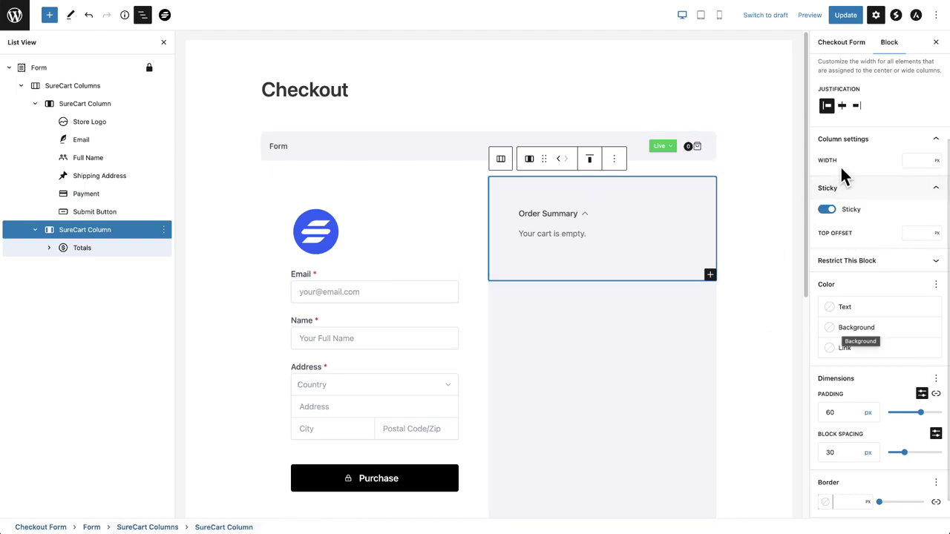
pyautogui.scroll(2, 870, 235)
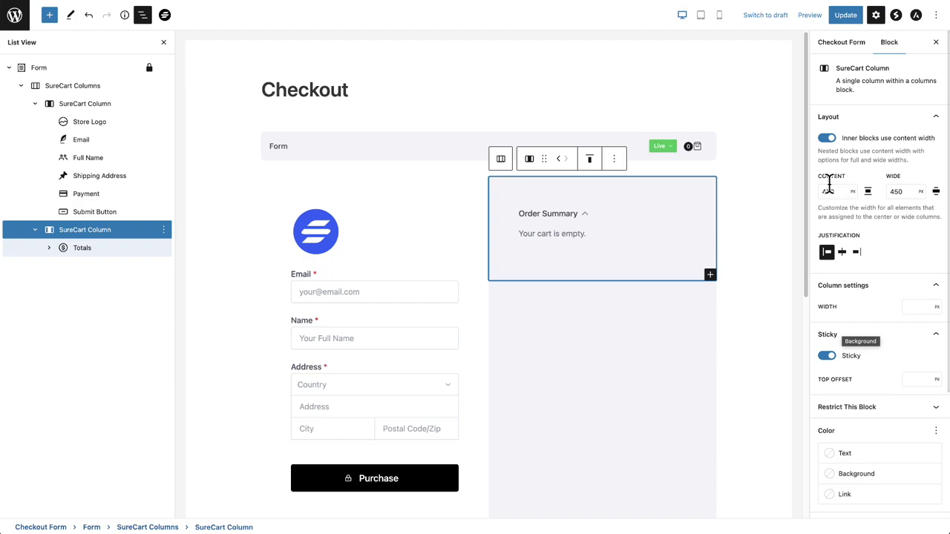
pyautogui.scroll(-2, 845, 292)
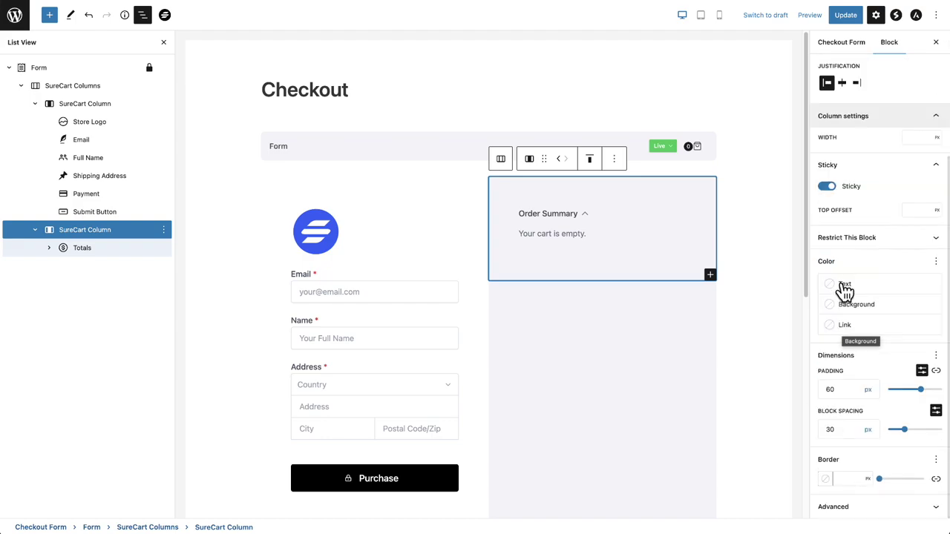
pyautogui.scroll(2, 831, 382)
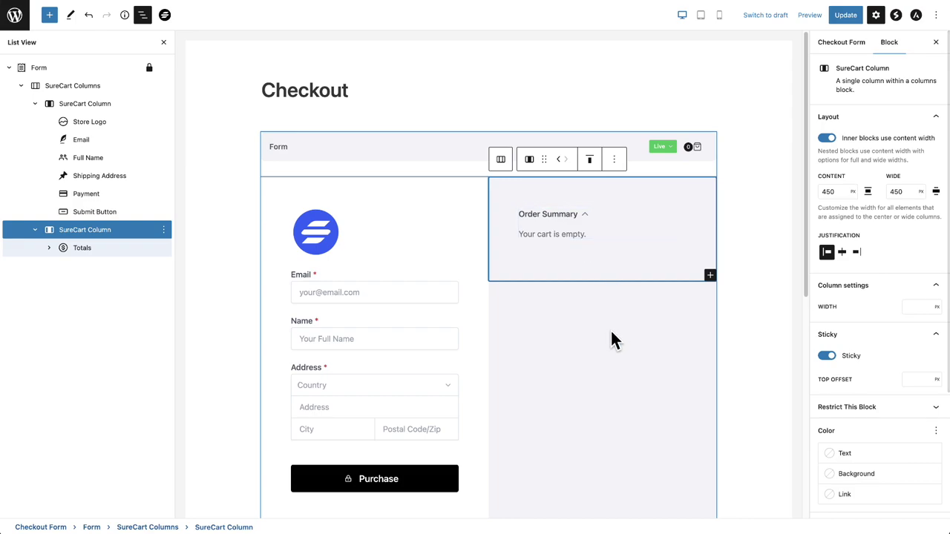
# Select the Store Logo block and view the Design & Branding settings of SureCart in the WordPress dashboard
pyautogui.click(357, 233)
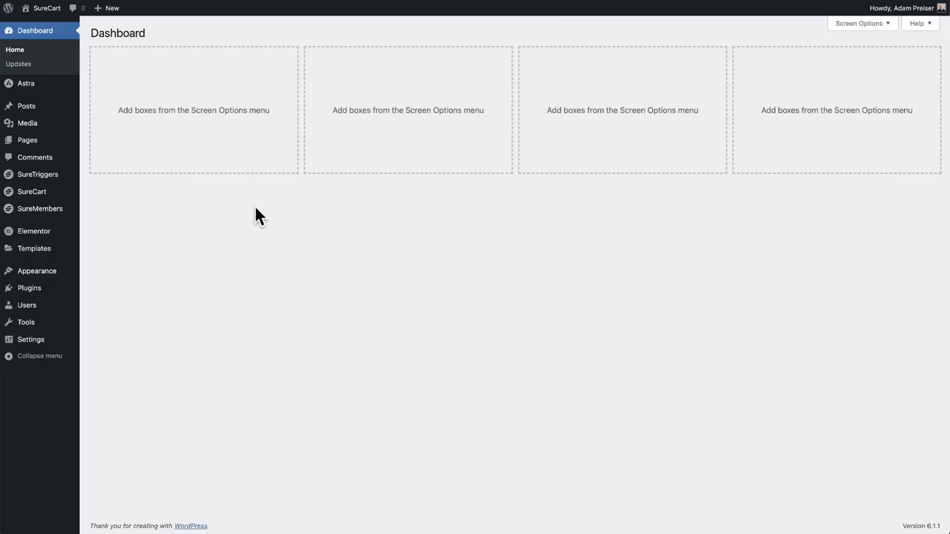
pyautogui.moveTo(44, 197)
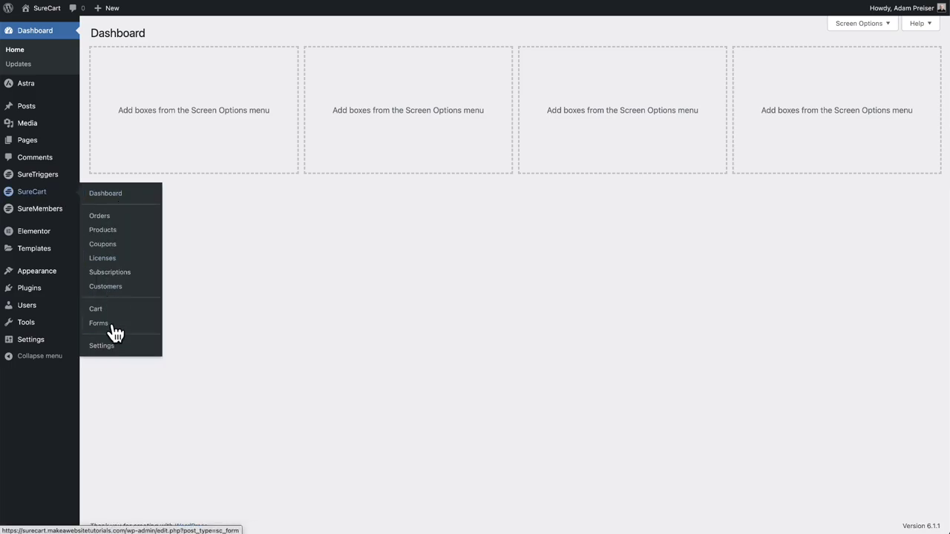
pyautogui.click(117, 347)
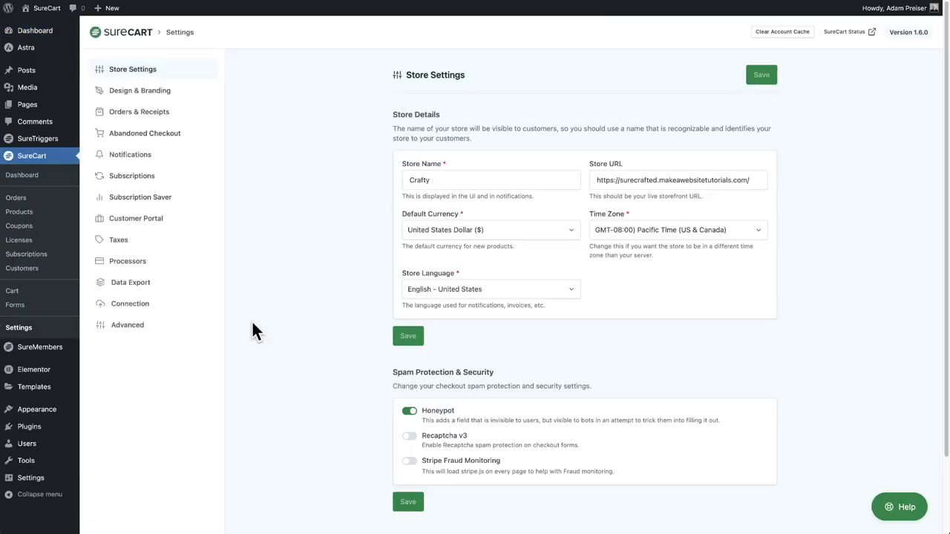
pyautogui.click(141, 92)
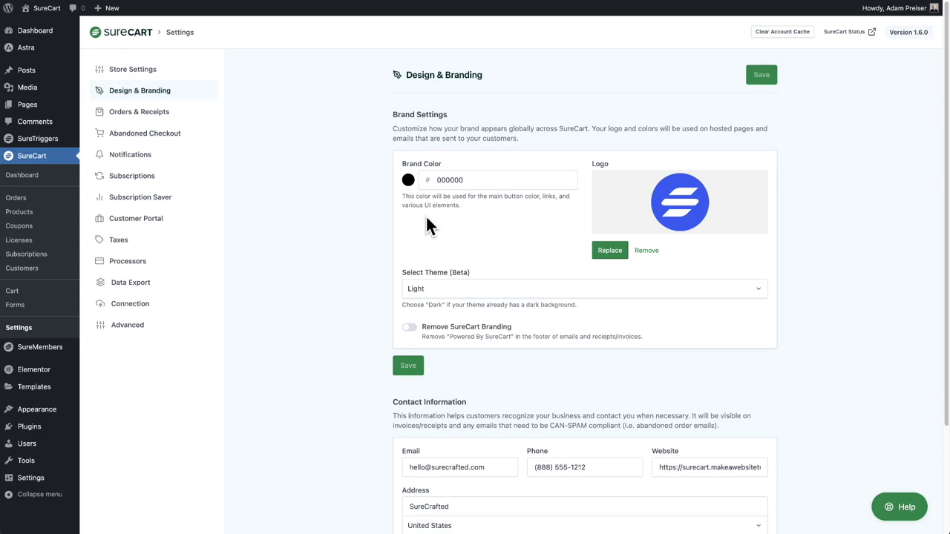
# Check the brand color on the live checkout page by focusing its name field, and return to the form editor
pyautogui.click(407, 0)
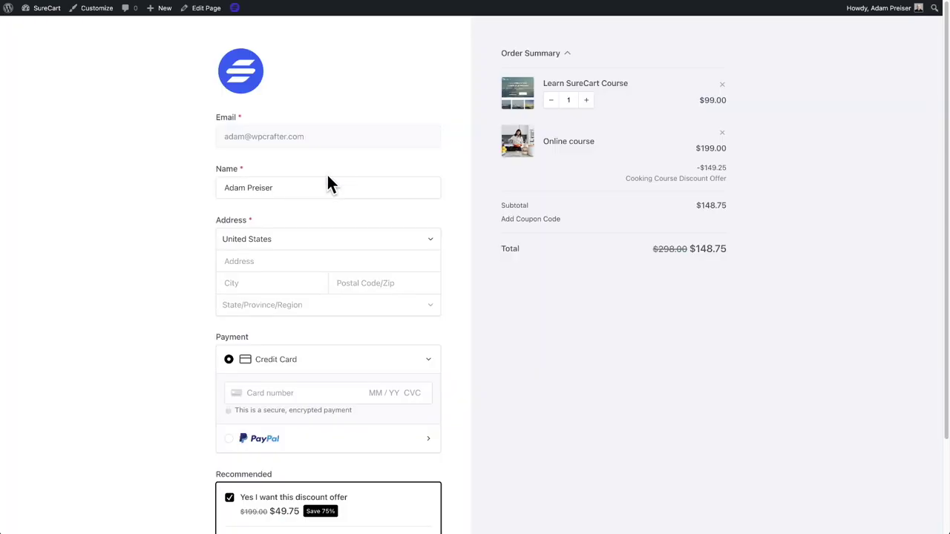
pyautogui.click(319, 191)
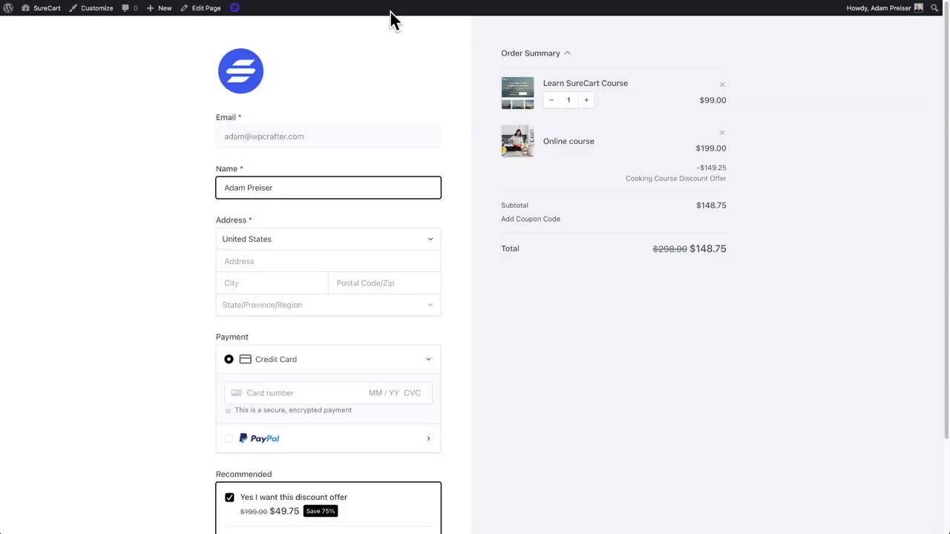
pyautogui.click(506, 2)
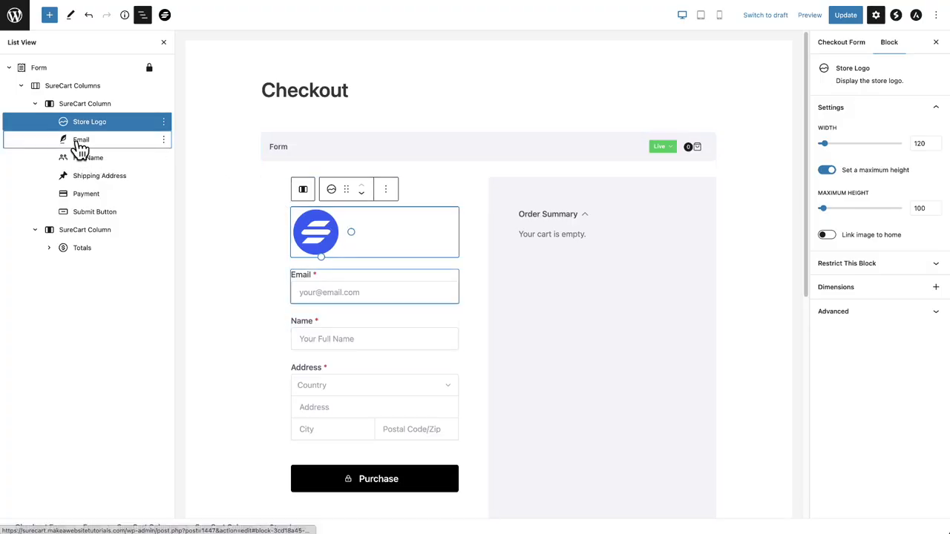
# Examine the settings of the Email, Full Name and Shipping Address blocks in the first column
pyautogui.click(79, 145)
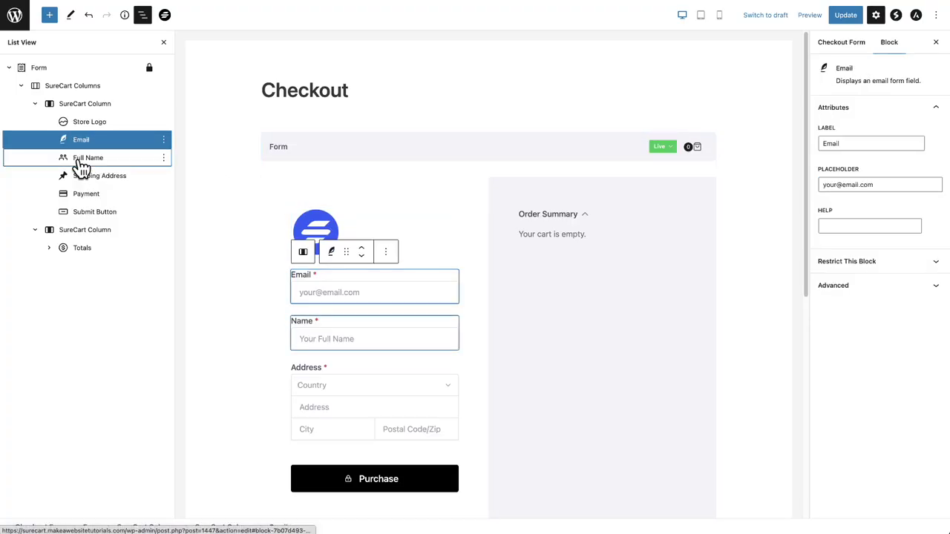
pyautogui.click(79, 159)
pyautogui.click(79, 178)
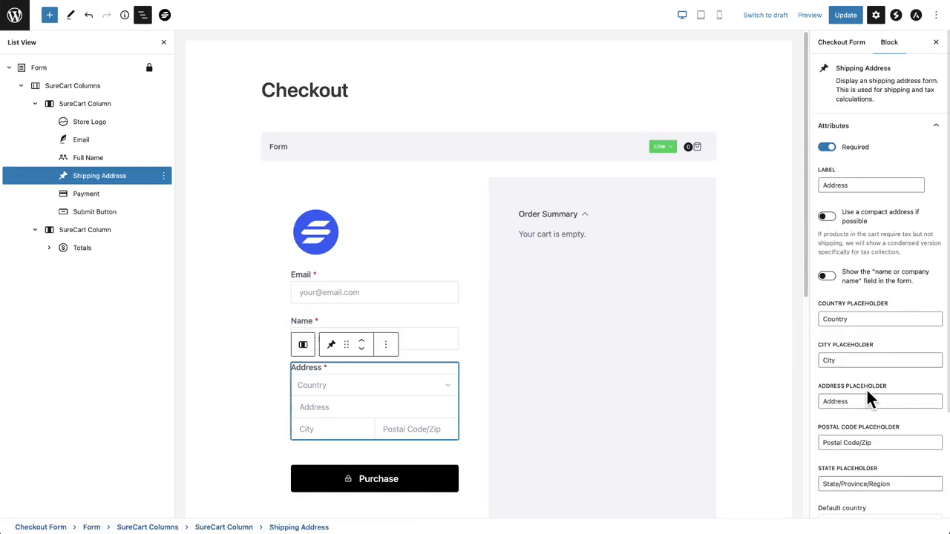
pyautogui.scroll(-3, 880, 282)
pyautogui.scroll(3, 878, 282)
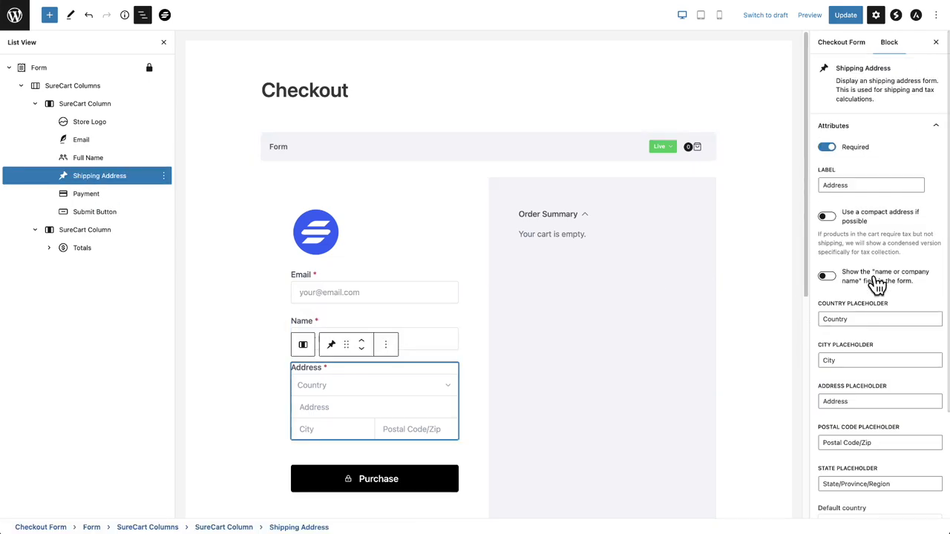
# Expand the Totals block in the second column and look at its first Divider and the Line Items block
pyautogui.click(49, 248)
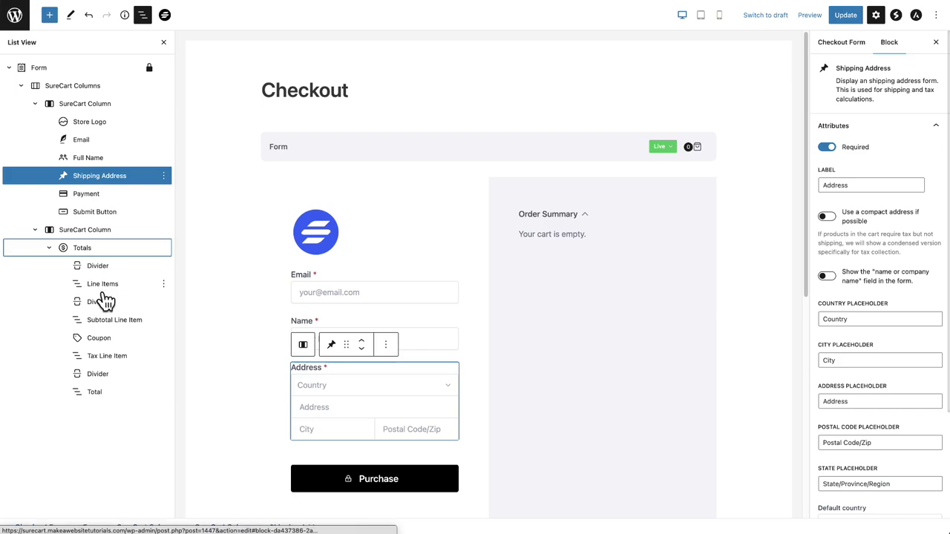
pyautogui.click(106, 266)
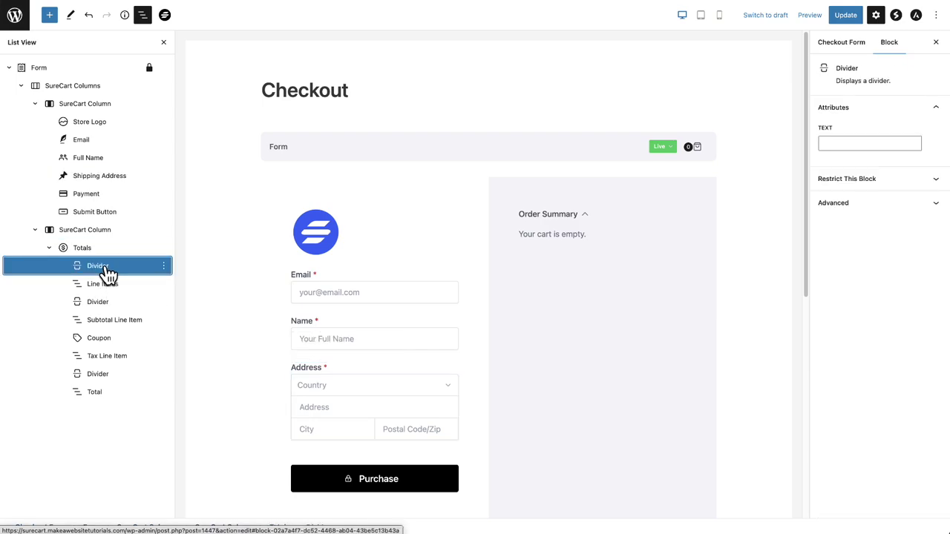
pyautogui.click(109, 287)
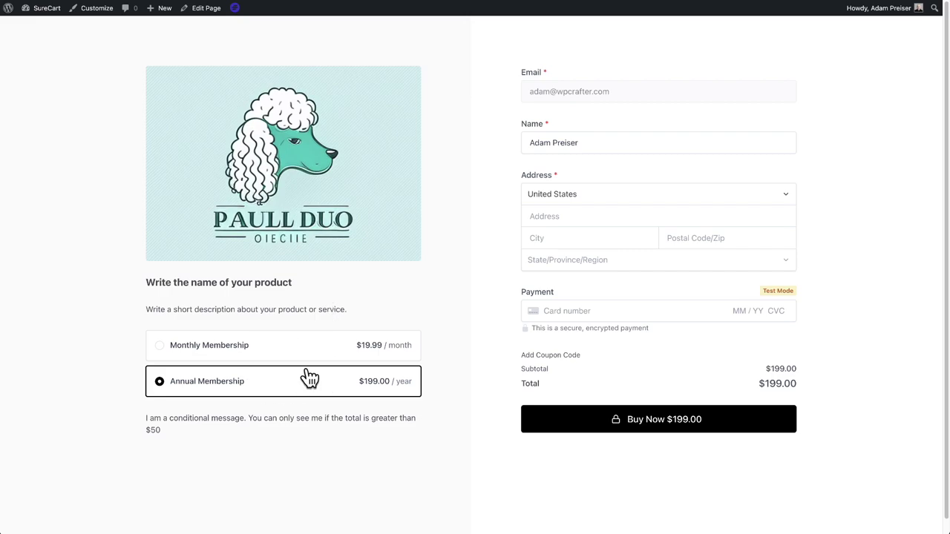
# Highlight the conditional message below the Annual Membership option on the membership checkout page, and clear the selection
pyautogui.moveTo(168, 429); pyautogui.dragTo(145, 413)
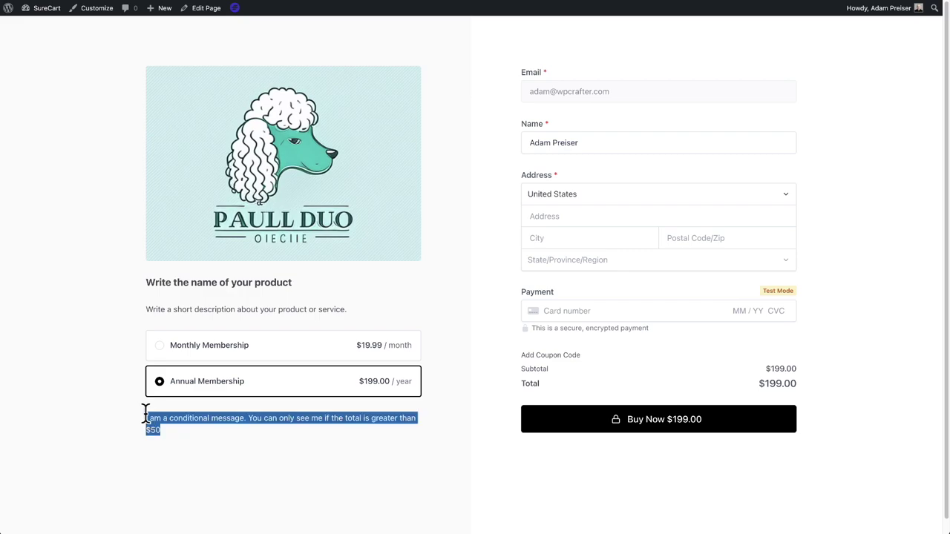
pyautogui.click(197, 428)
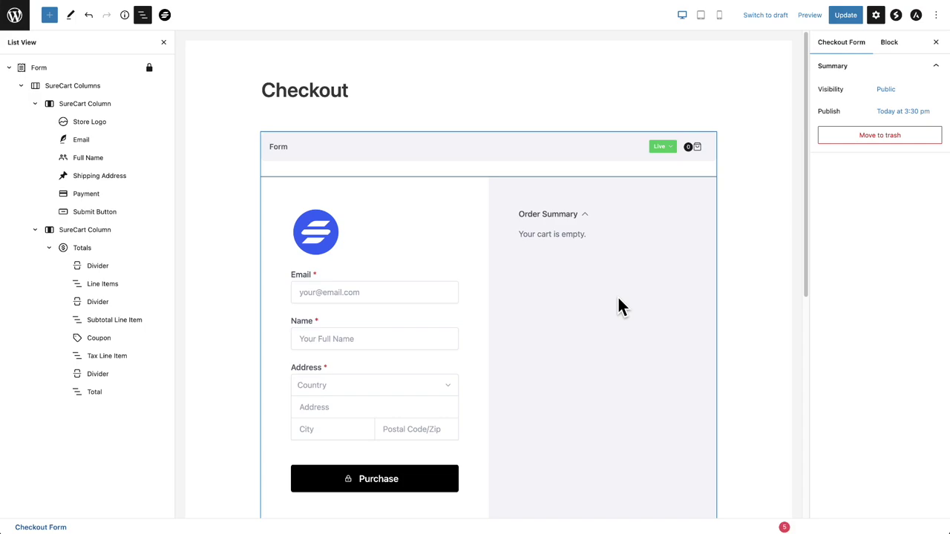
# Insert a Conditional block below the Totals block in the order summary column
pyautogui.click(683, 273)
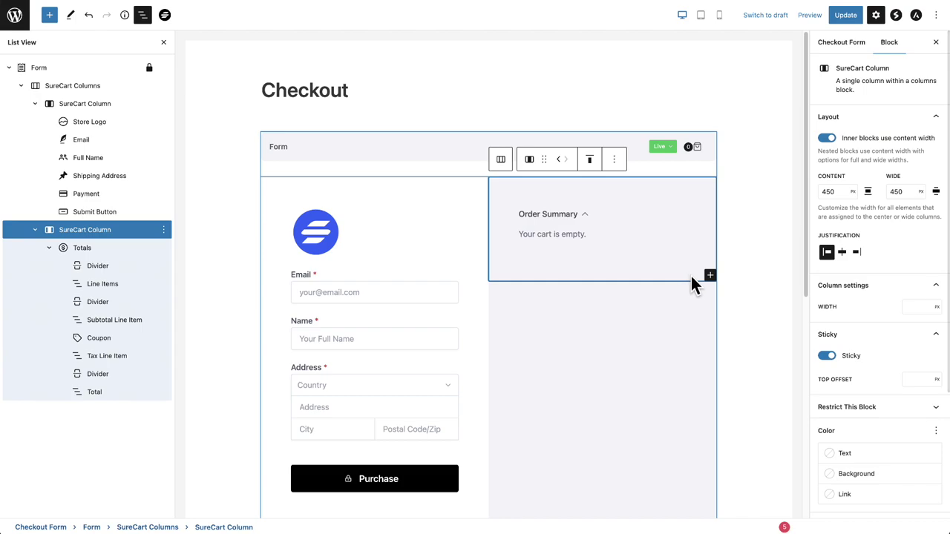
pyautogui.click(710, 276)
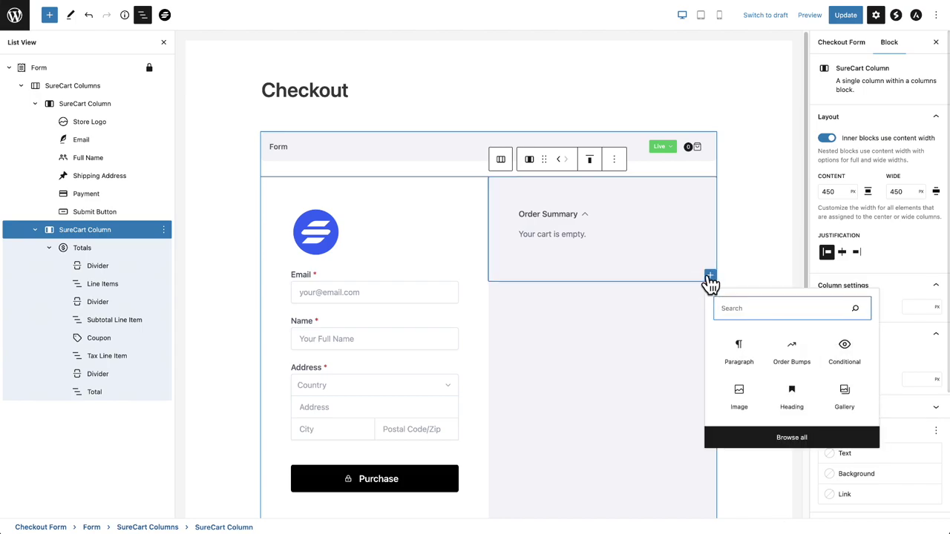
pyautogui.write('cond')
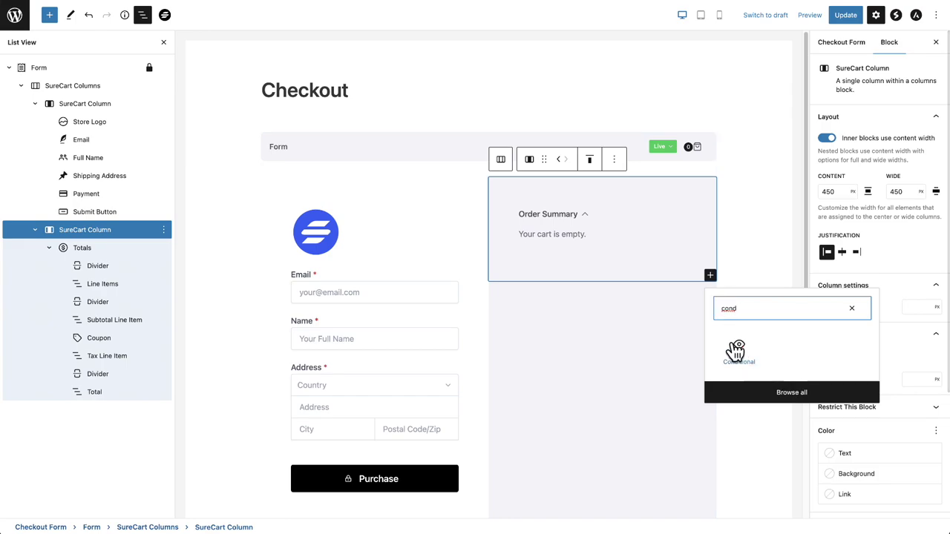
pyautogui.click(736, 352)
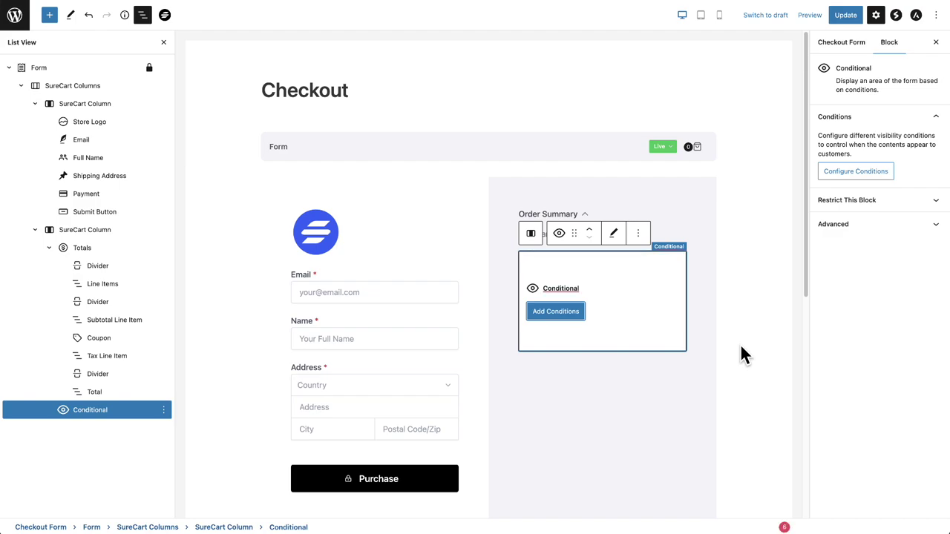
pyautogui.click(627, 323)
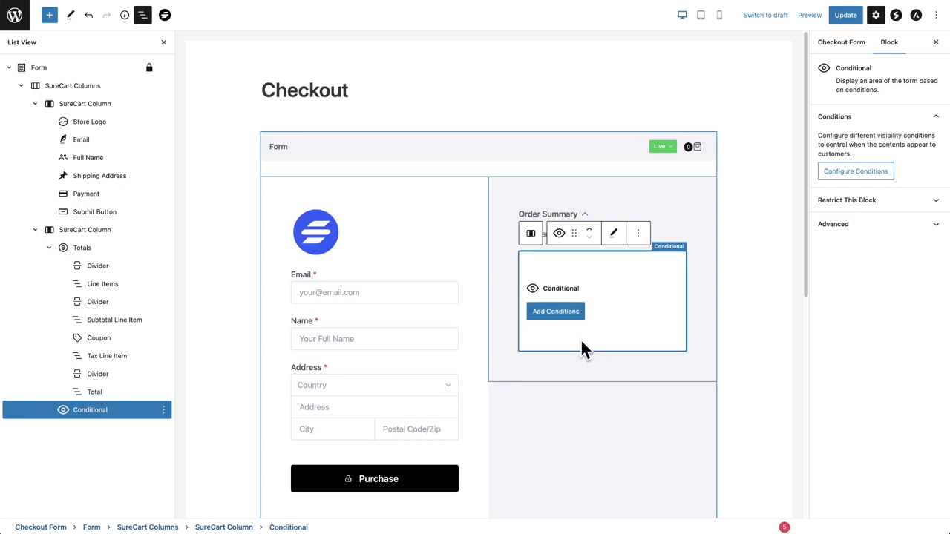
pyautogui.click(549, 315)
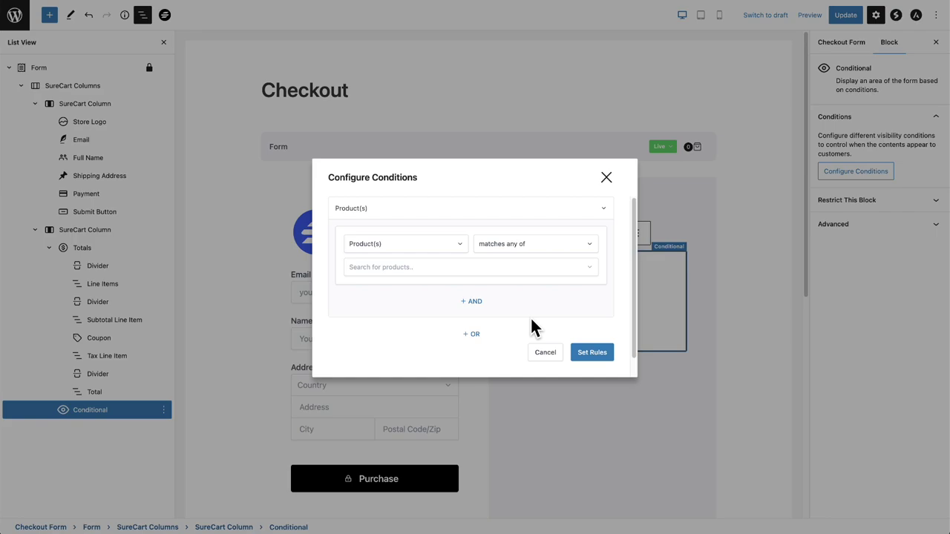
pyautogui.click(606, 177)
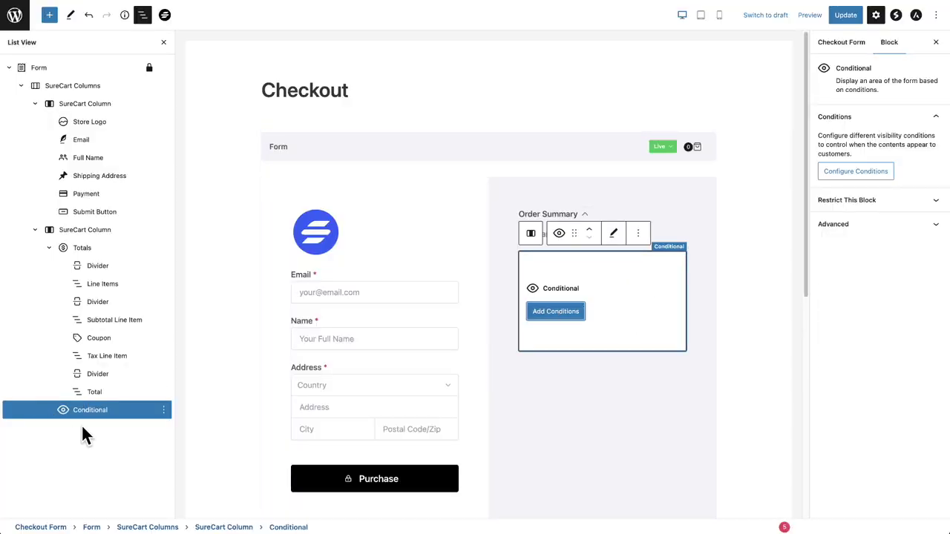
# Configure the Conditional block to appear when the order Total is greater than $100, and apply the rule
pyautogui.click(126, 420)
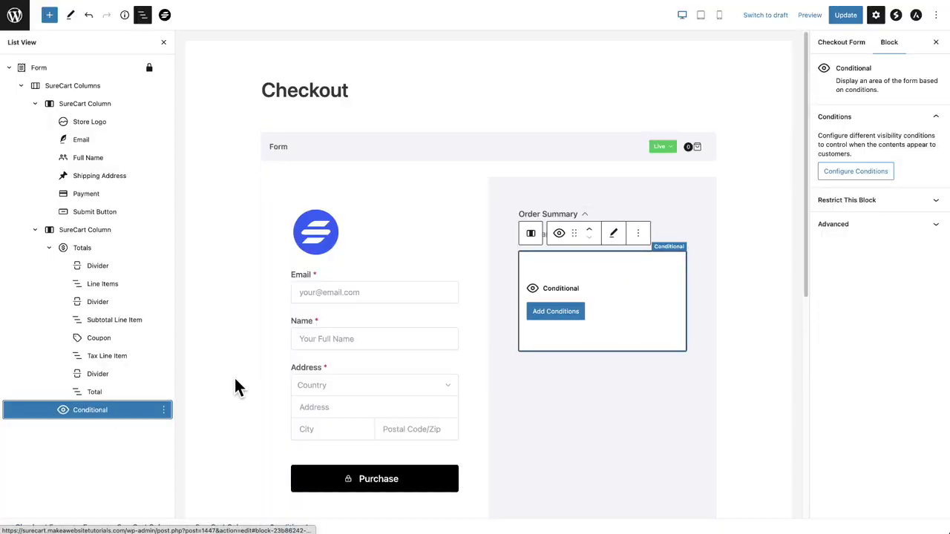
pyautogui.click(854, 175)
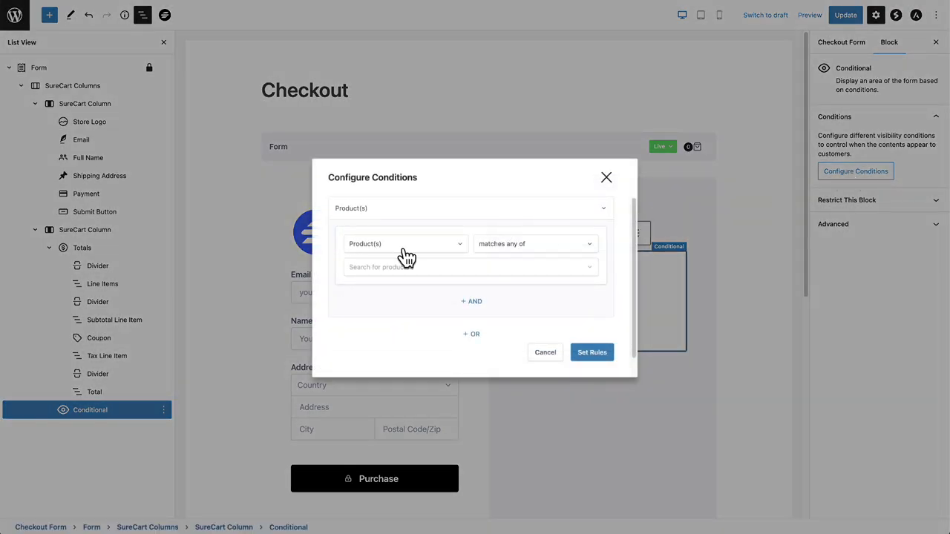
pyautogui.click(405, 252)
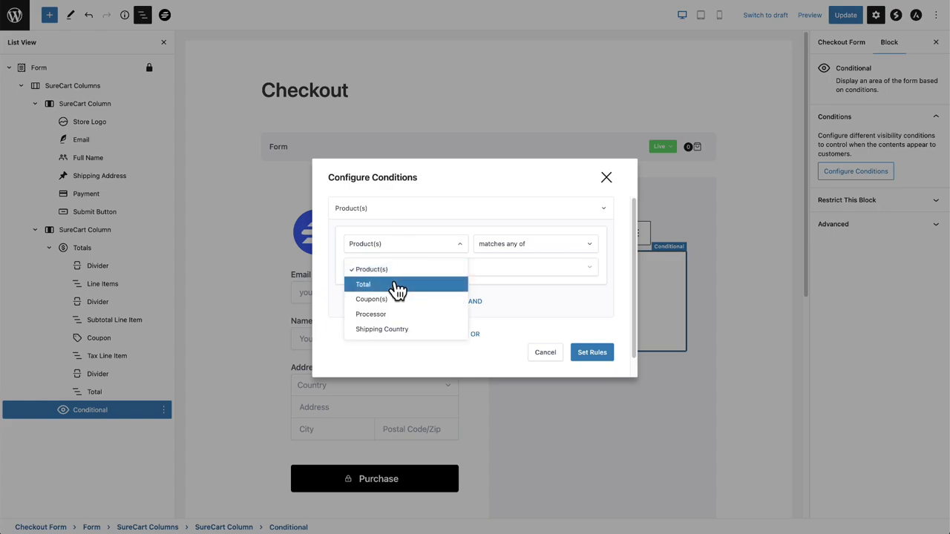
pyautogui.click(398, 286)
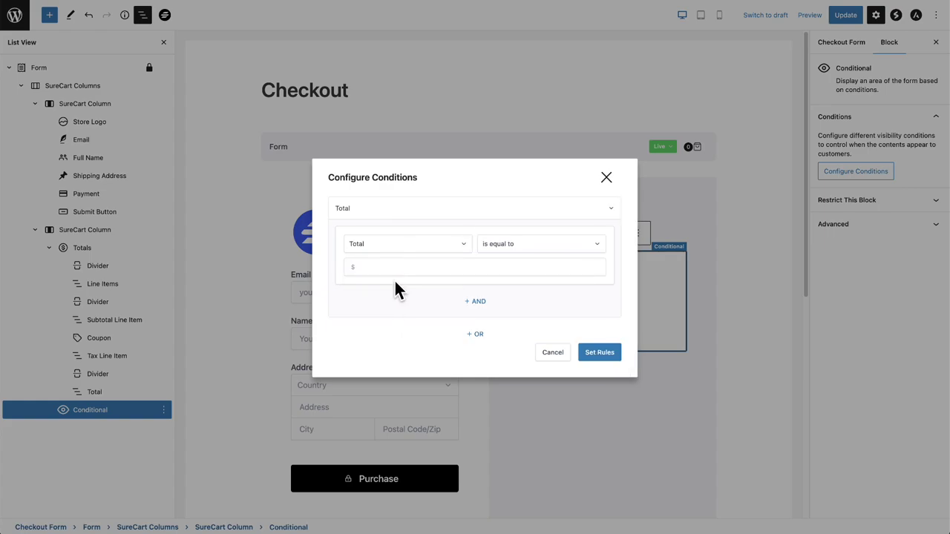
pyautogui.click(553, 255)
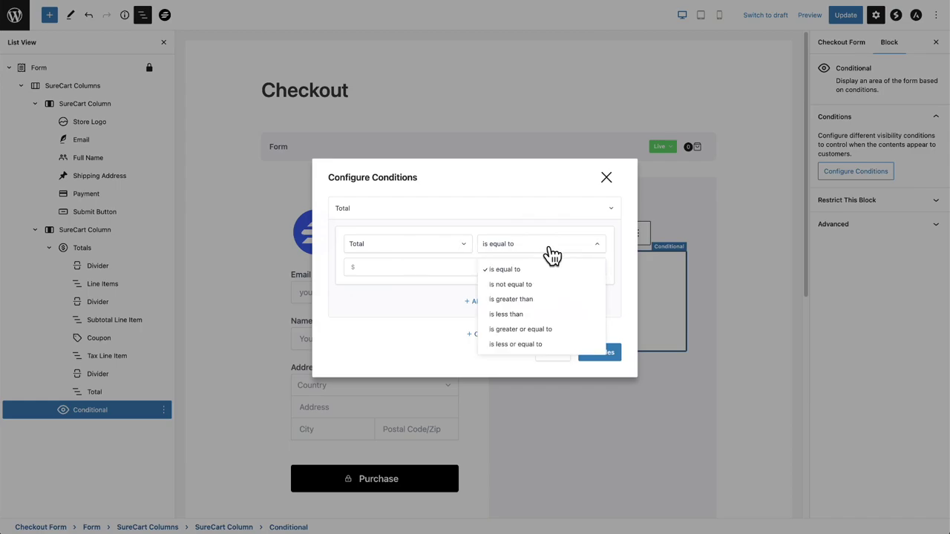
pyautogui.click(545, 297)
pyautogui.click(431, 266)
pyautogui.write('100')
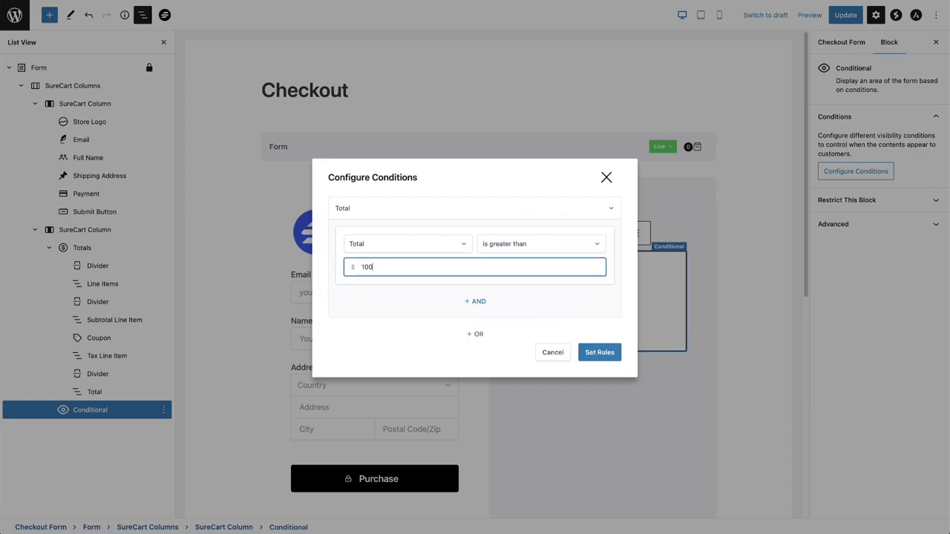
pyautogui.click(601, 354)
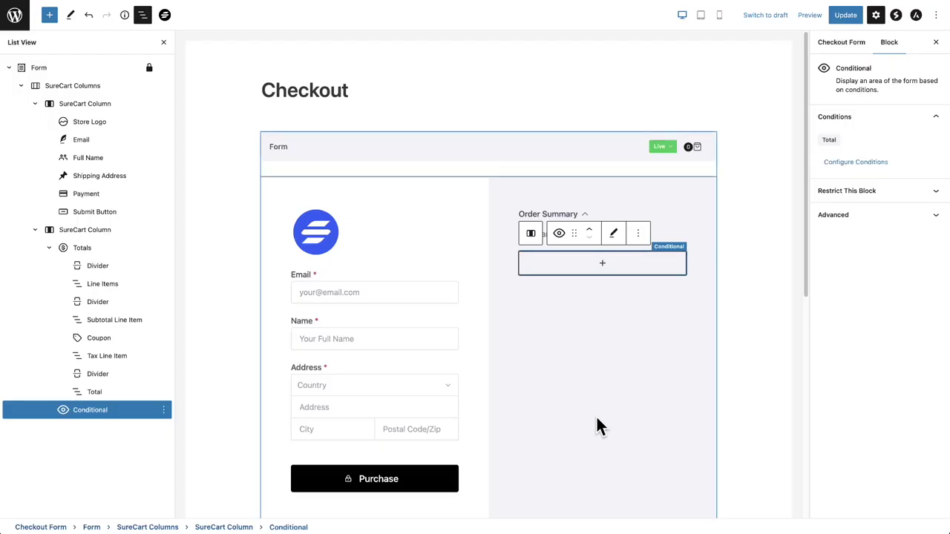
# Add a Paragraph block with the placeholder text "fgdfgdsfgsdfg" inside the Conditional block
pyautogui.click(605, 269)
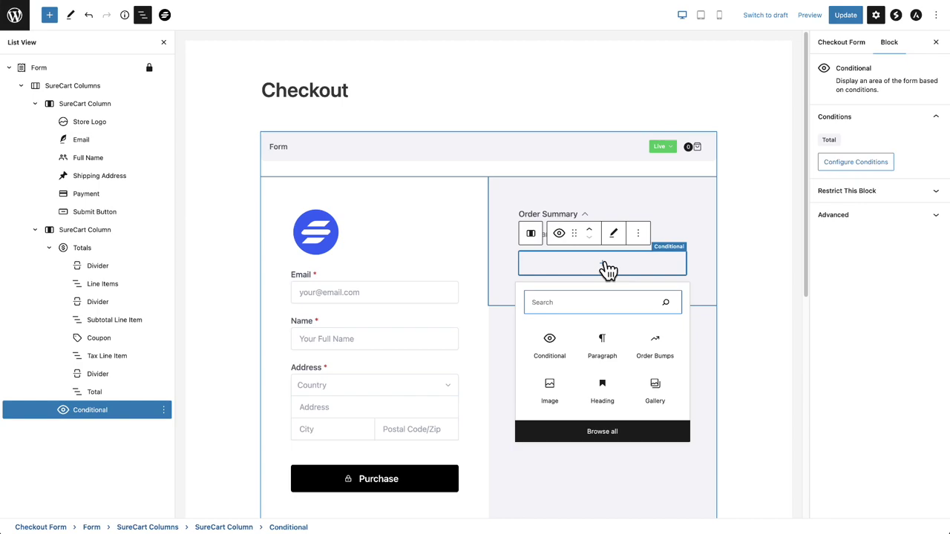
pyautogui.click(602, 343)
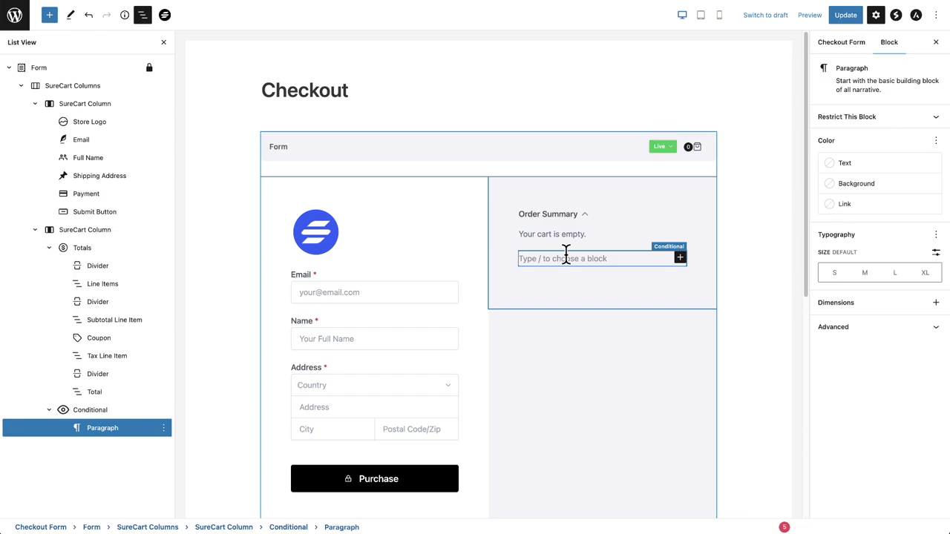
pyautogui.write('fgdfgdsfgsdfg')
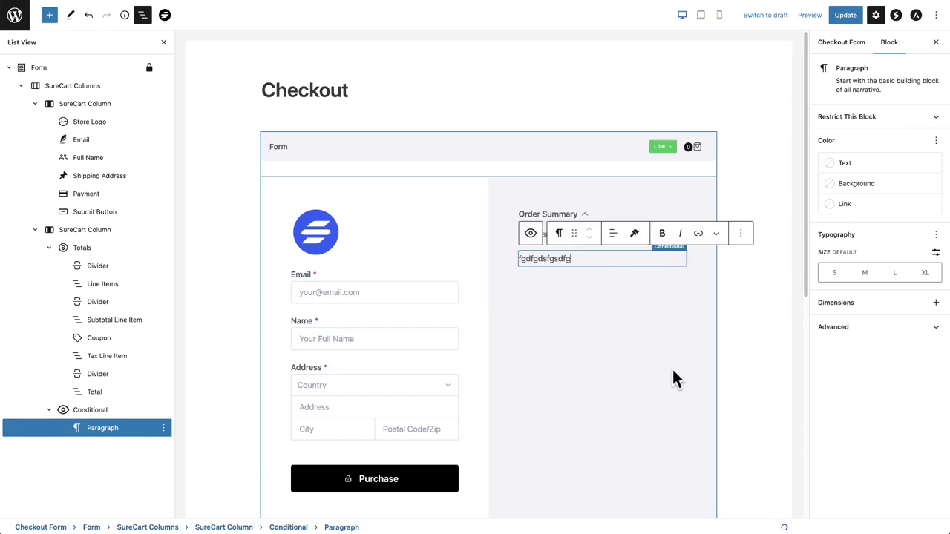
pyautogui.click(673, 372)
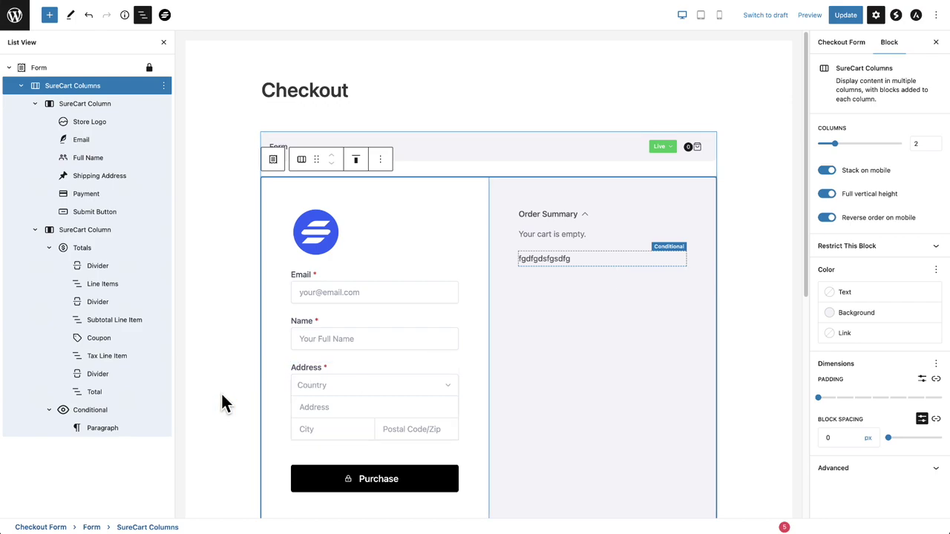
# Look at the Conditional block and its nested Paragraph block, and reopen the Conditional block's condition settings
pyautogui.click(107, 414)
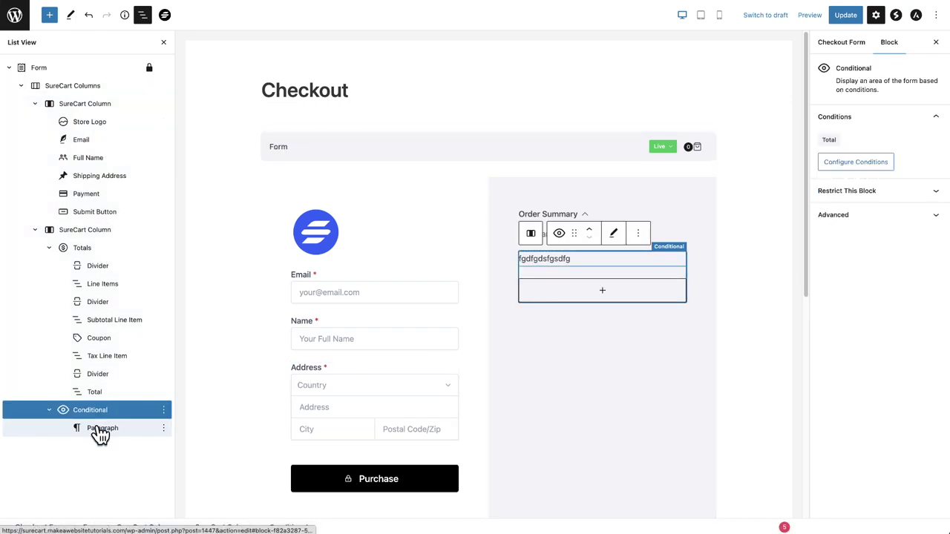
pyautogui.click(128, 430)
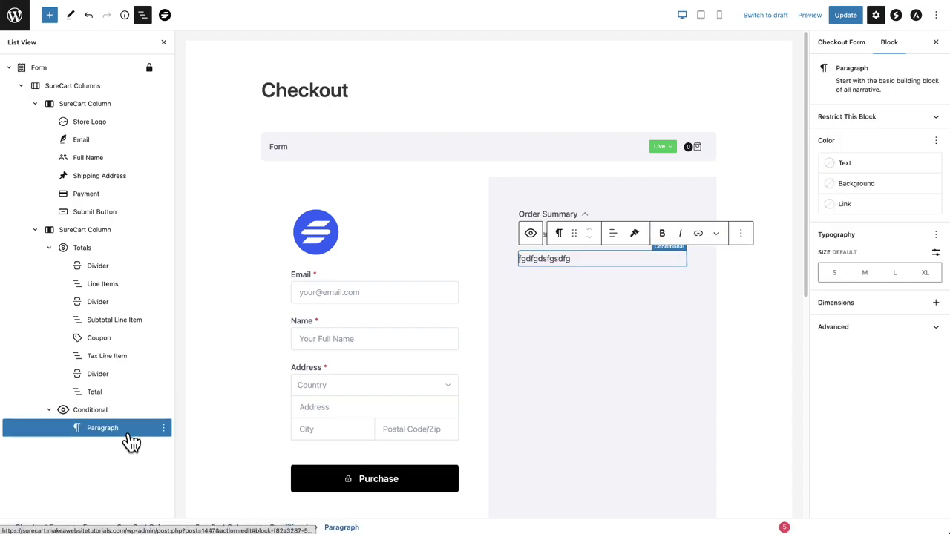
pyautogui.click(126, 417)
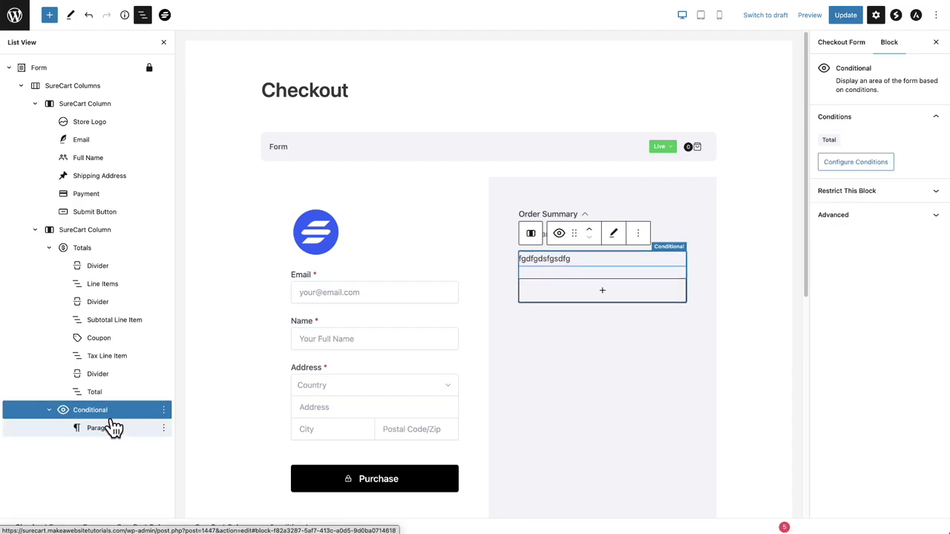
pyautogui.click(105, 416)
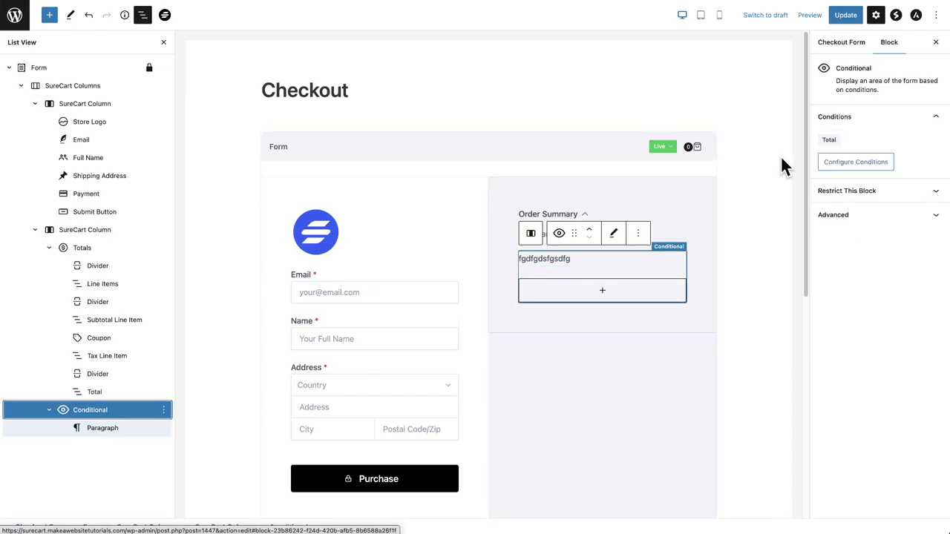
pyautogui.click(847, 165)
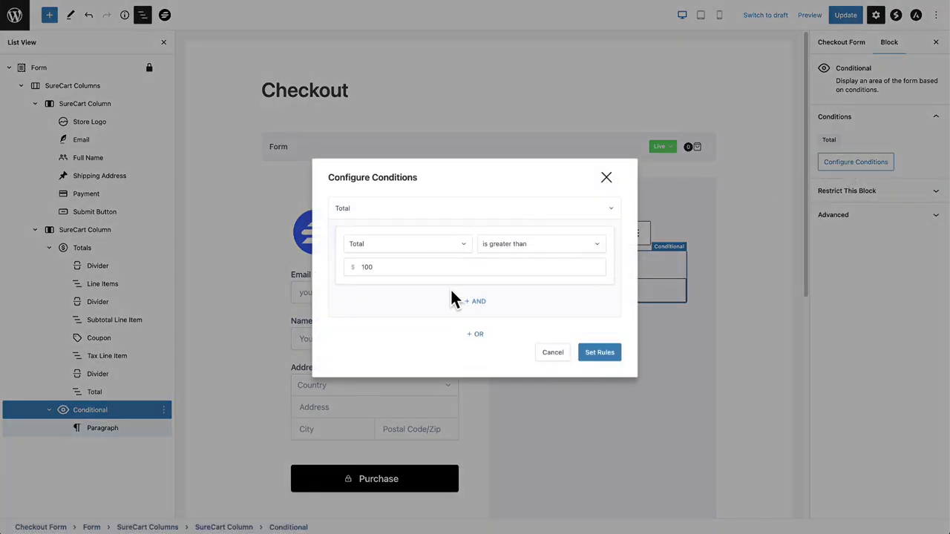